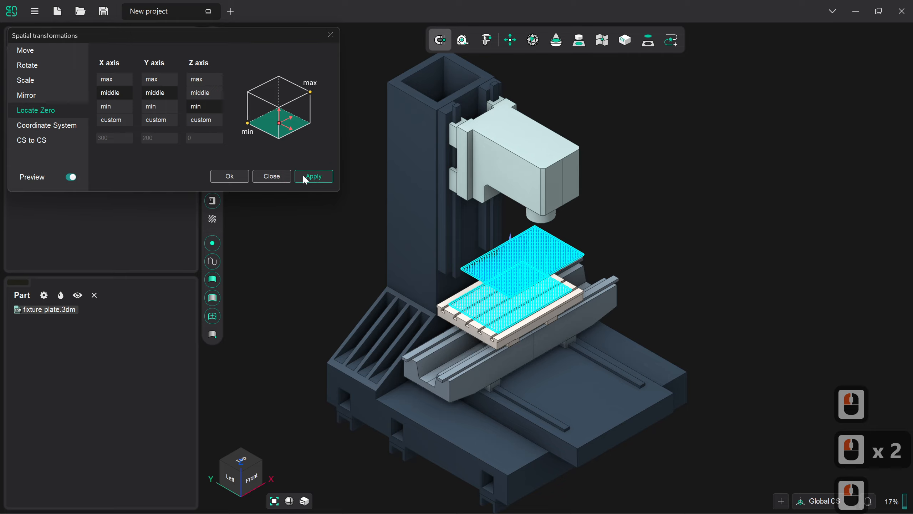
Step: Locate the fixture plate's zero at X middle, Y middle and Z min, and move the plate 50 mm along Z
{"action": "left_click", "coordinate": [303, 175]}
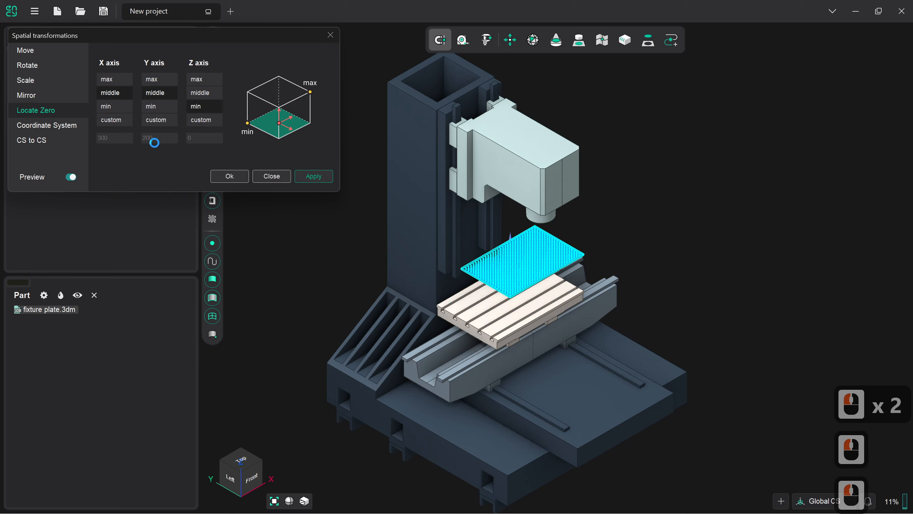
{"action": "left_click", "coordinate": [26, 50]}
{"action": "left_click", "coordinate": [140, 104]}
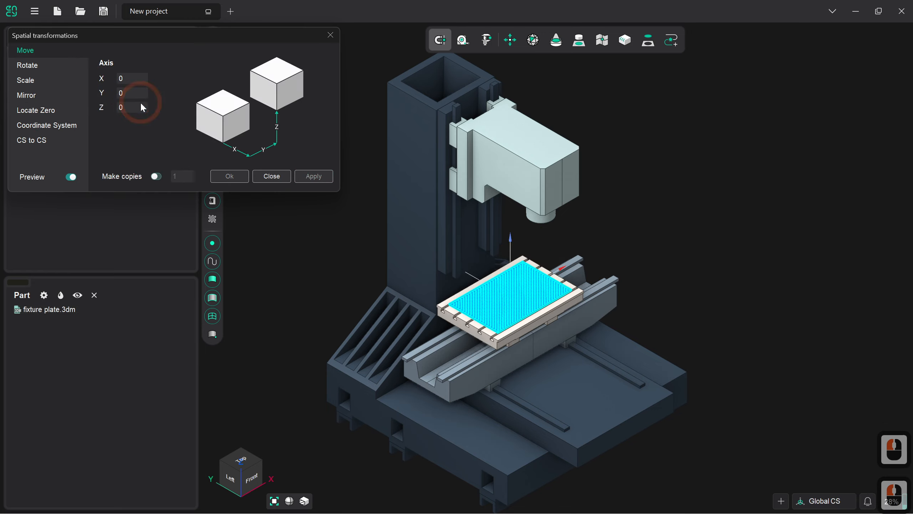
{"action": "left_click", "coordinate": [141, 104]}
{"action": "type", "text": "50"}
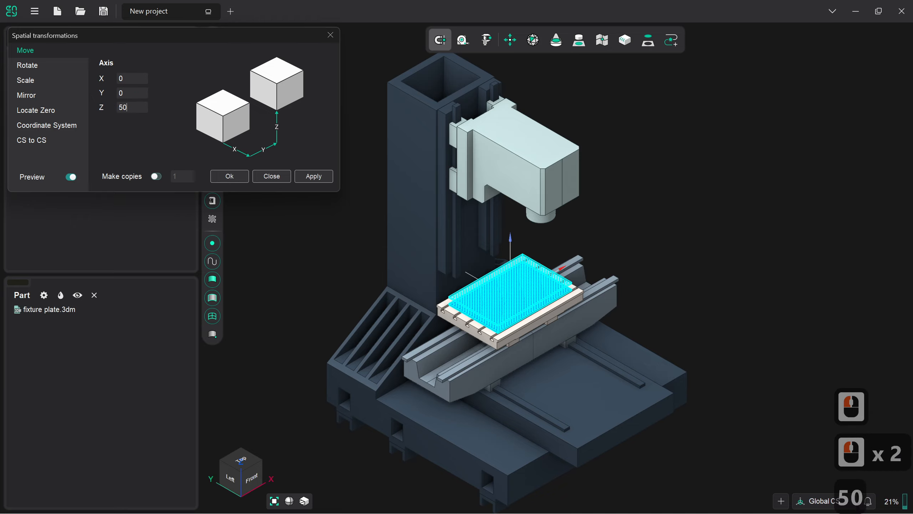
{"action": "key", "text": "Return"}
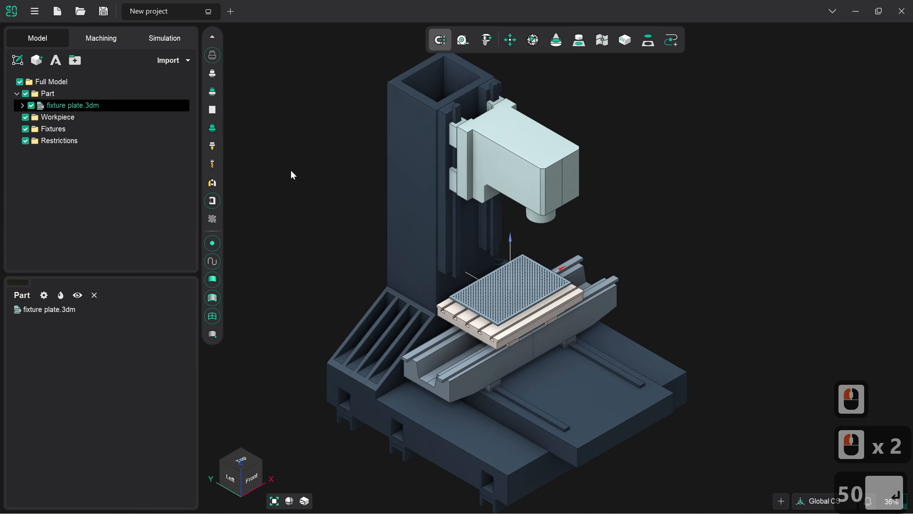
Step: In the machining environment, measure the diameters of neighbouring larger and smaller holes near the fixture plate's front corner
{"action": "left_click", "coordinate": [101, 38]}
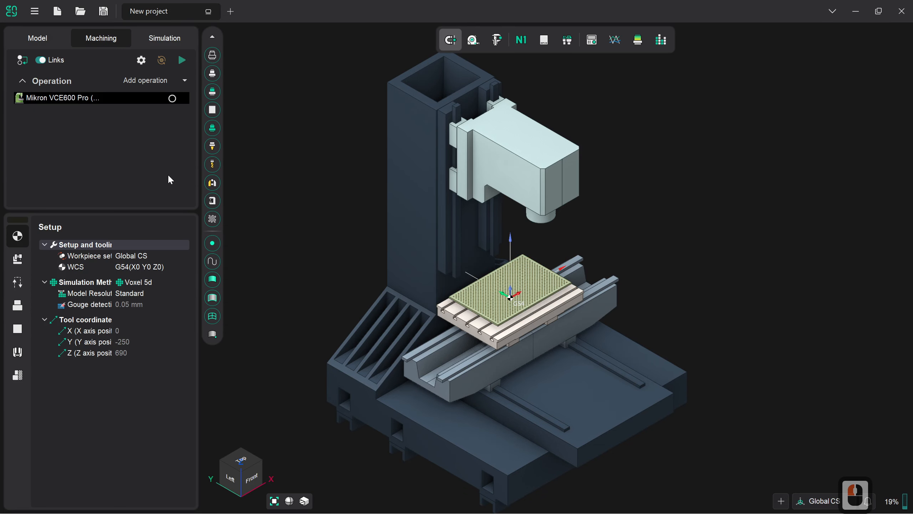
{"action": "scroll", "coordinate": [507, 290], "scroll_direction": "up", "scroll_amount": 4}
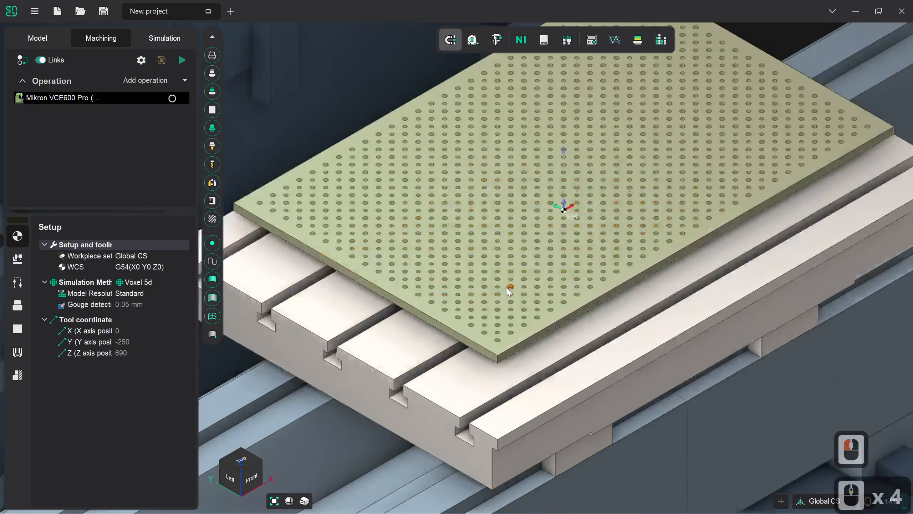
{"action": "scroll", "coordinate": [508, 290], "scroll_direction": "up", "scroll_amount": 4}
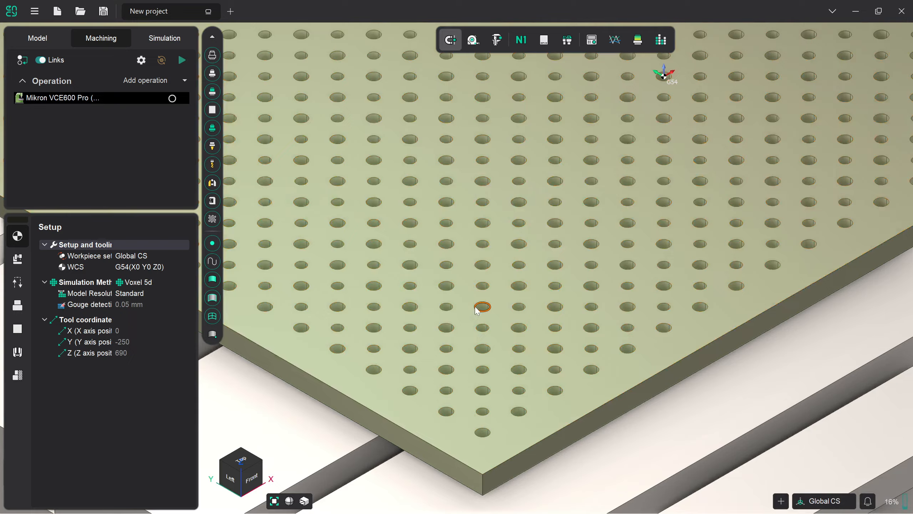
{"action": "left_click", "coordinate": [496, 43]}
{"action": "left_click", "coordinate": [527, 360]}
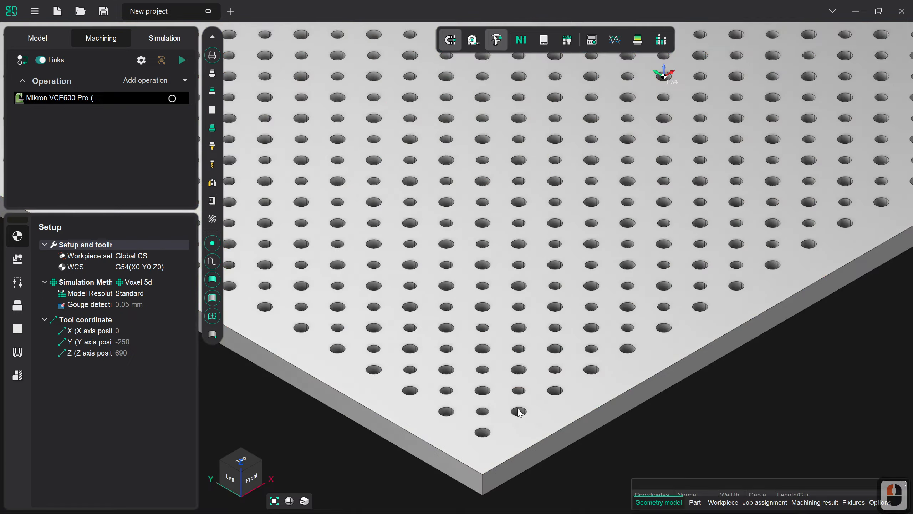
{"action": "left_click", "coordinate": [526, 410]}
{"action": "double_click", "coordinate": [524, 414]}
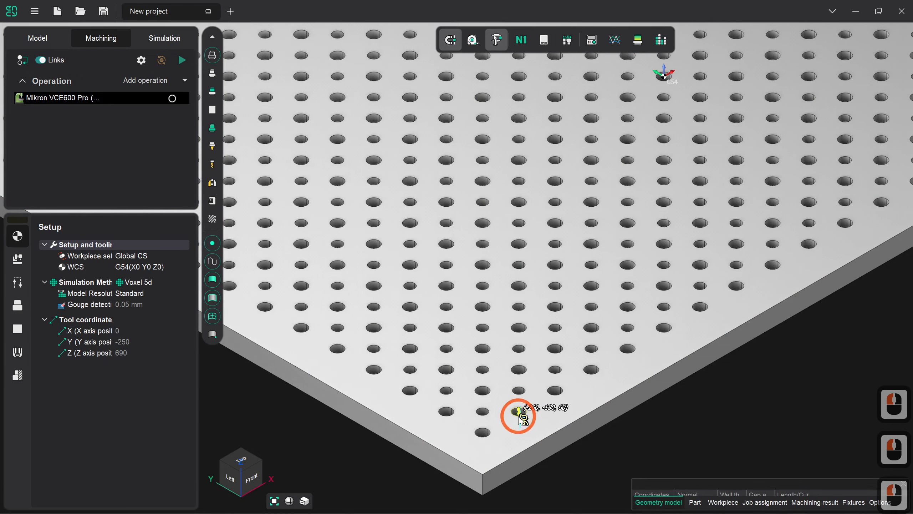
{"action": "left_click", "coordinate": [522, 414]}
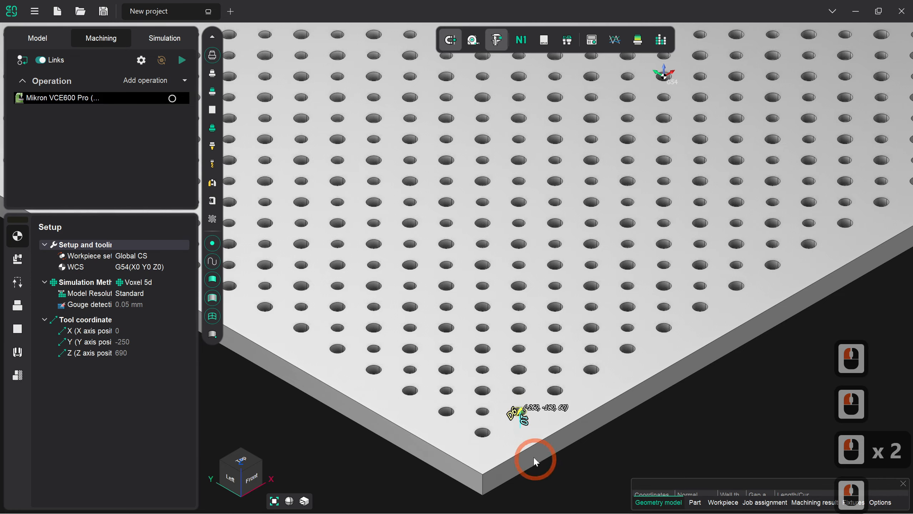
{"action": "left_click", "coordinate": [518, 390]}
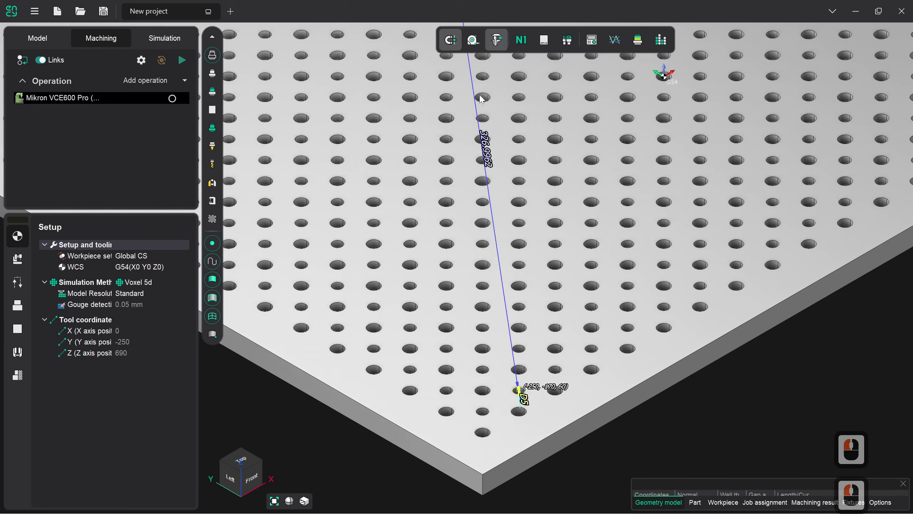
{"action": "left_click", "coordinate": [497, 40]}
{"action": "left_click", "coordinate": [432, 122]}
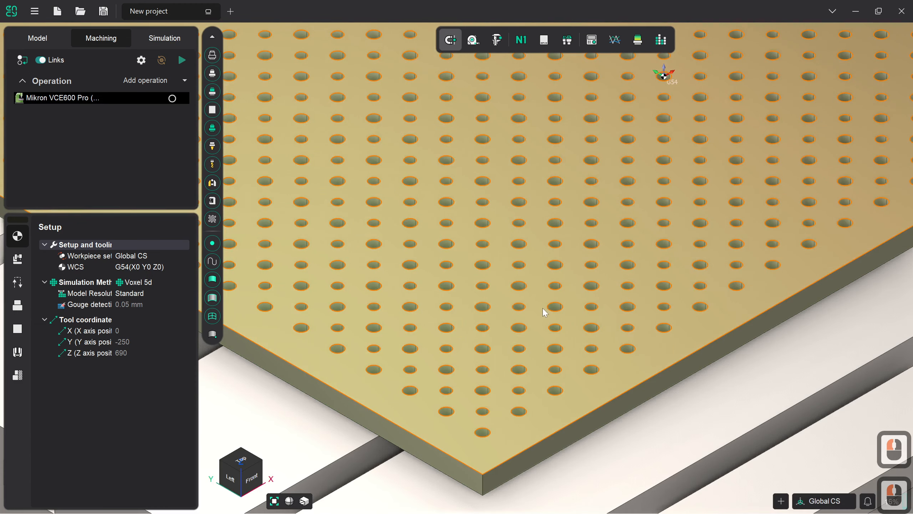
Step: Add a Hole machining operation for the fixture plate to the Mikron VCE600 Pro setup
{"action": "scroll", "coordinate": [546, 312], "scroll_direction": "down", "scroll_amount": 3}
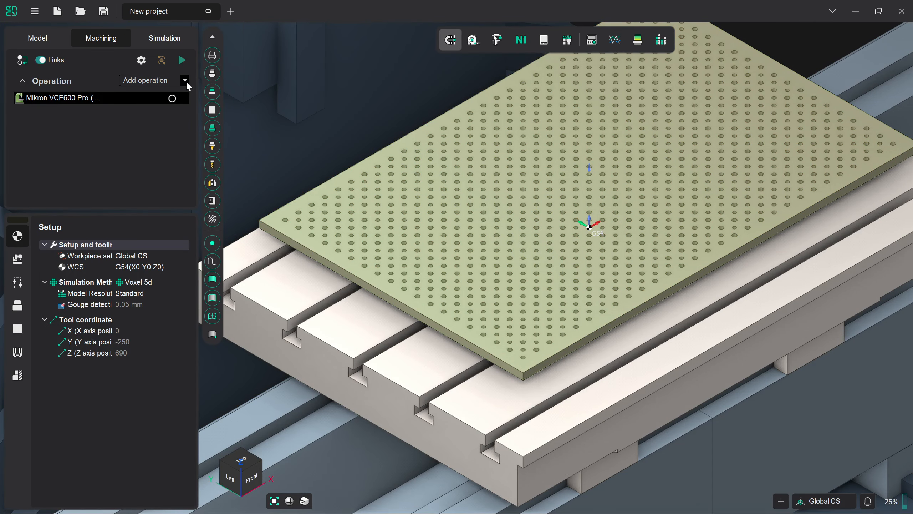
{"action": "left_click", "coordinate": [185, 81]}
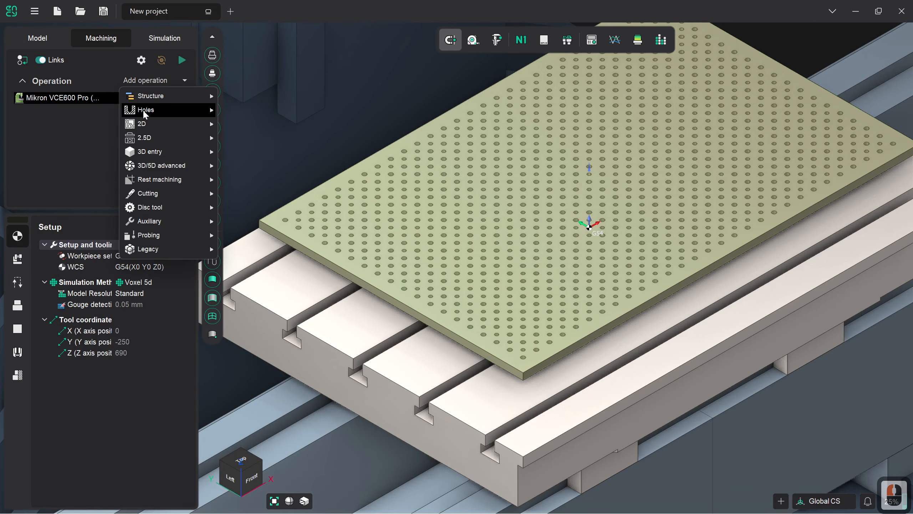
{"action": "mouse_move", "coordinate": [144, 114]}
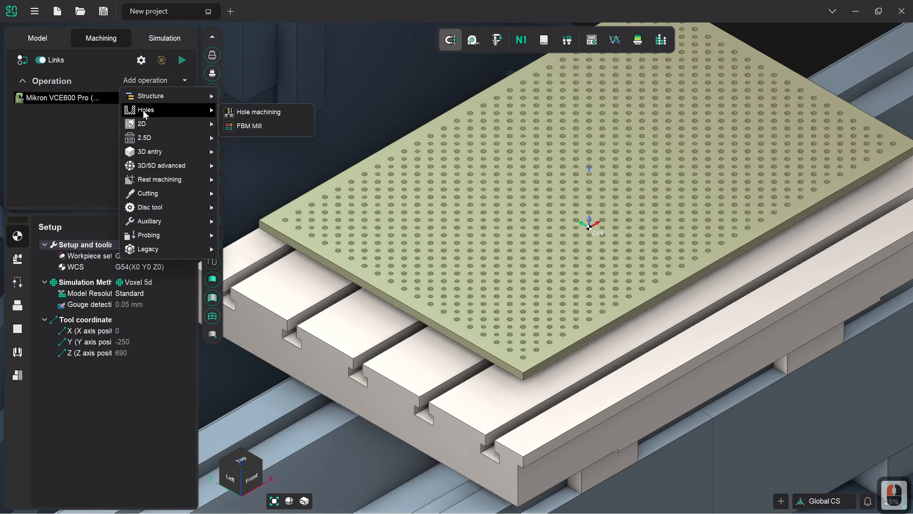
{"action": "left_click", "coordinate": [248, 113]}
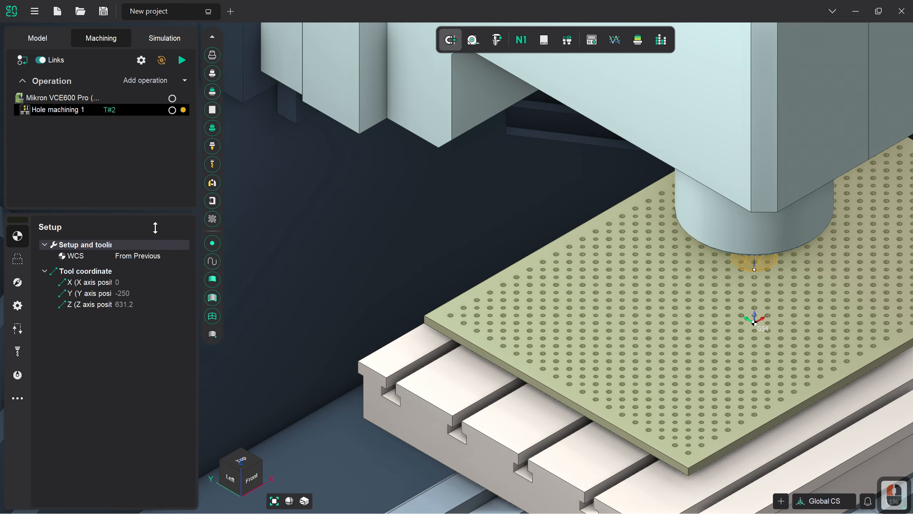
Step: Assign the 6mm Drill from the ToolKit library to the hole machining operation
{"action": "mouse_move", "coordinate": [559, 350]}
{"action": "middle_mouse_down"}
{"action": "mouse_move", "coordinate": [547, 310]}
{"action": "mouse_move", "coordinate": [530, 294]}
{"action": "mouse_move", "coordinate": [549, 339]}
{"action": "middle_mouse_up"}
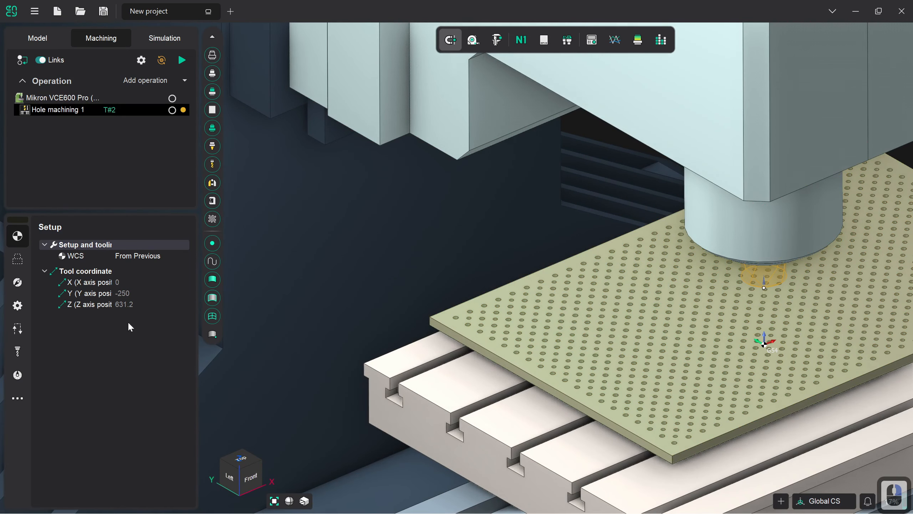
{"action": "left_click", "coordinate": [21, 358]}
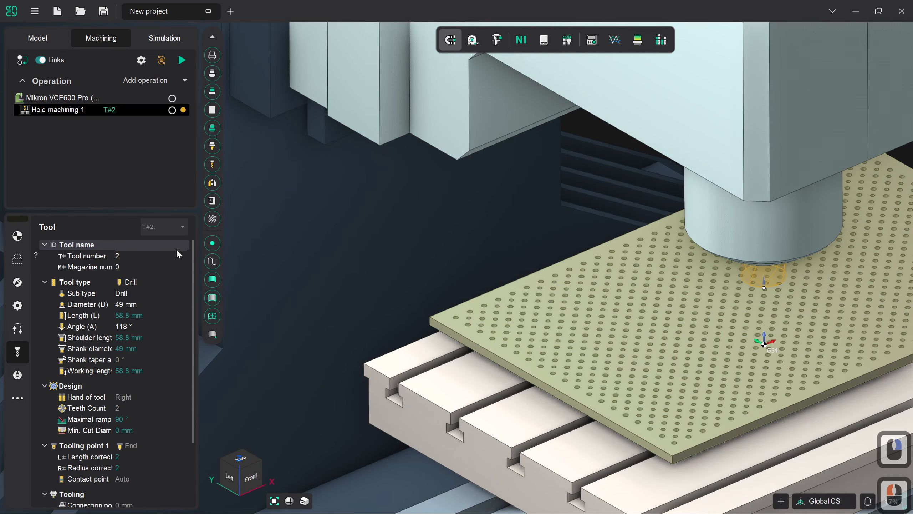
{"action": "left_click", "coordinate": [157, 229]}
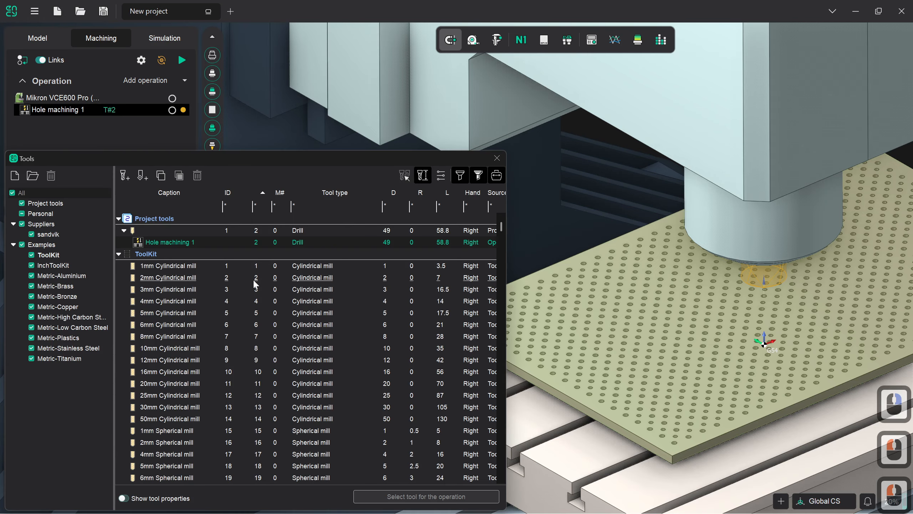
{"action": "scroll", "coordinate": [263, 313], "scroll_direction": "down", "scroll_amount": 10}
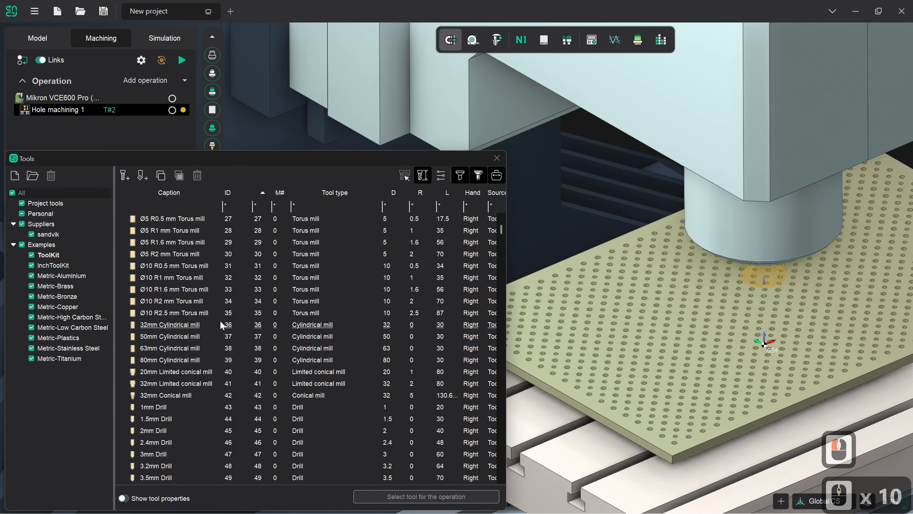
{"action": "left_click", "coordinate": [190, 441]}
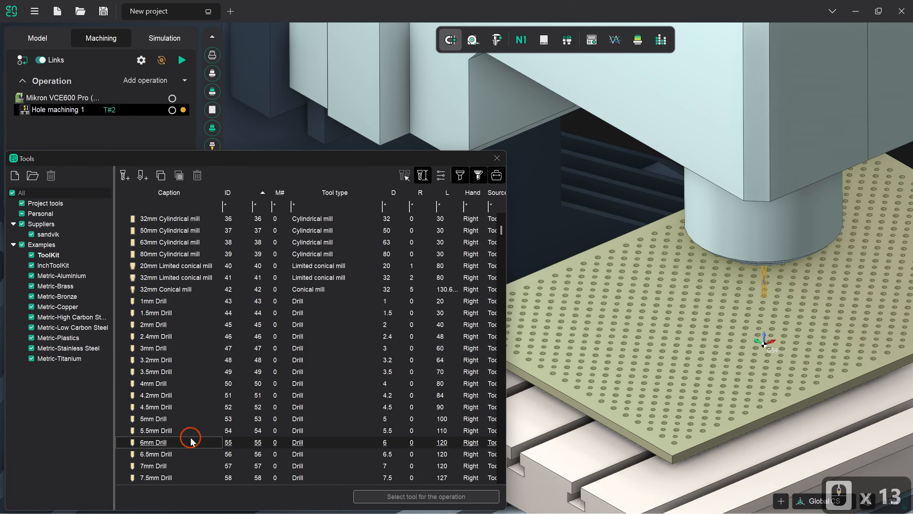
{"action": "left_click", "coordinate": [390, 498]}
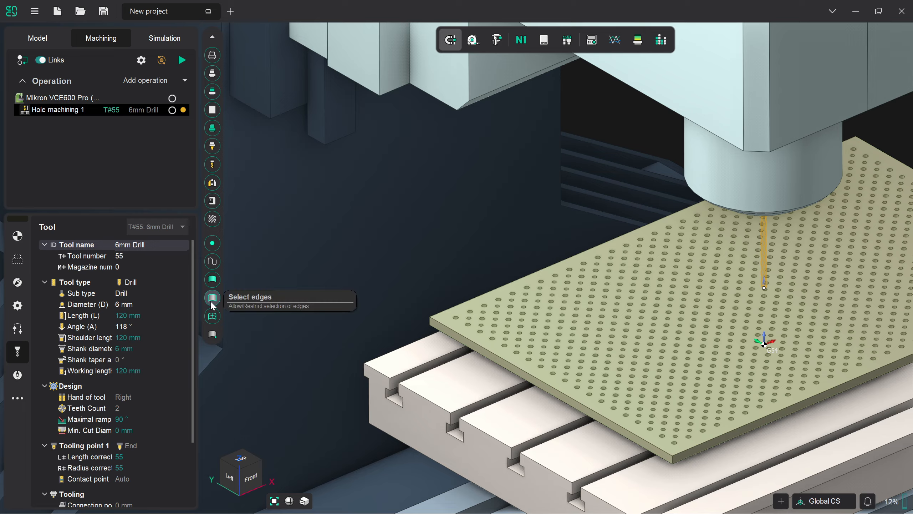
Step: Recognize the plate's blind and other holes between 6 and 30 mm diameter with 0.02 tolerance, and add them all to the job assignment
{"action": "left_click", "coordinate": [18, 259]}
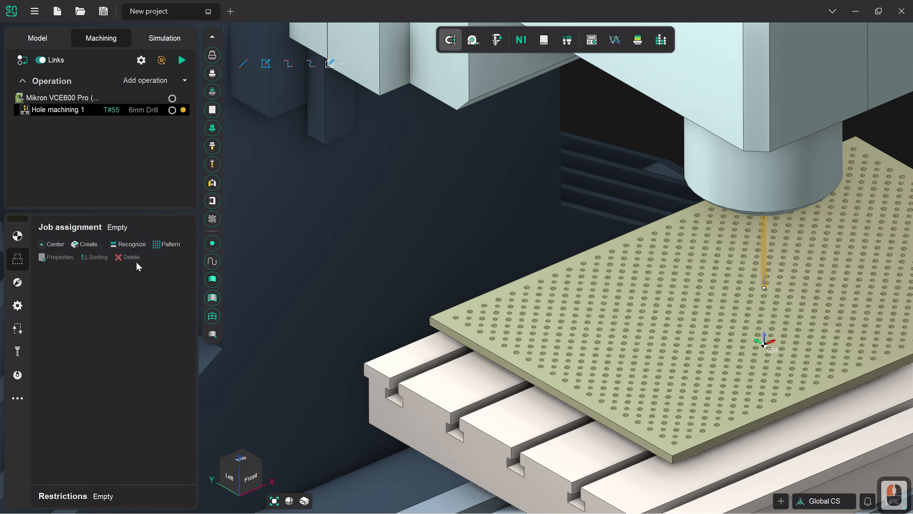
{"action": "left_click", "coordinate": [129, 248]}
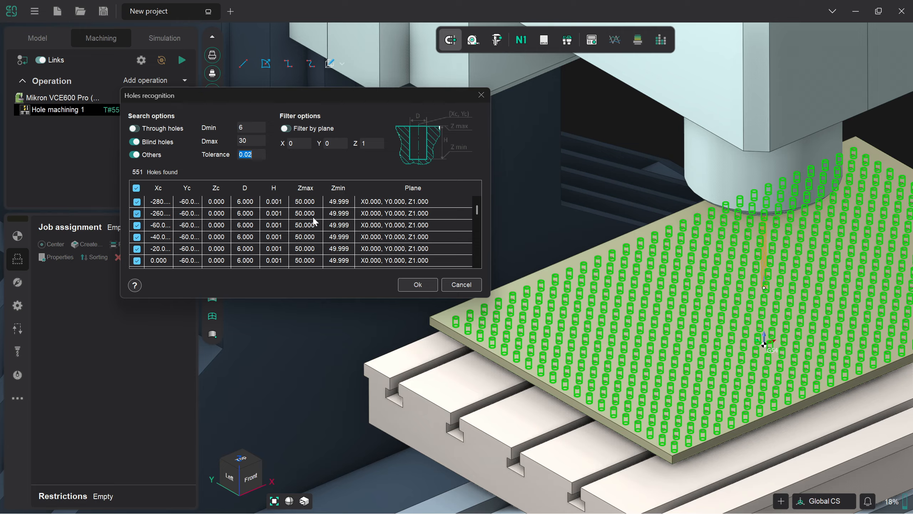
{"action": "left_click", "coordinate": [478, 210]}
{"action": "mouse_move", "coordinate": [479, 210]}
{"action": "left_mouse_down"}
{"action": "mouse_move", "coordinate": [476, 257]}
{"action": "mouse_move", "coordinate": [478, 211]}
{"action": "left_mouse_up"}
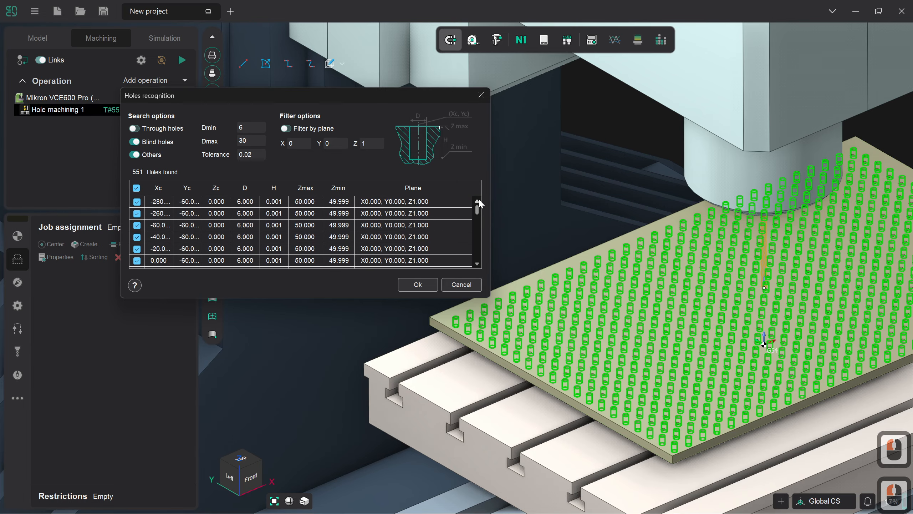
{"action": "left_click", "coordinate": [414, 285]}
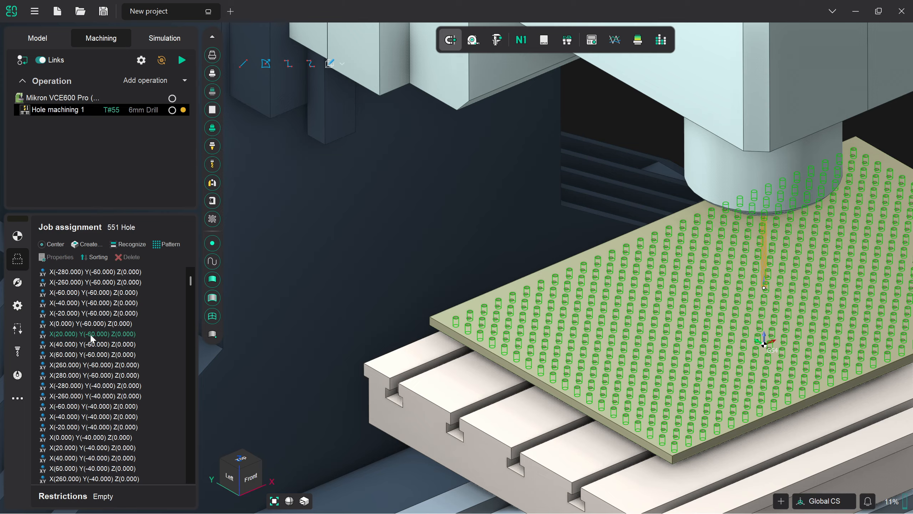
Step: Set the drilling type of the hole machining strategy to Chip removing
{"action": "left_click", "coordinate": [22, 284]}
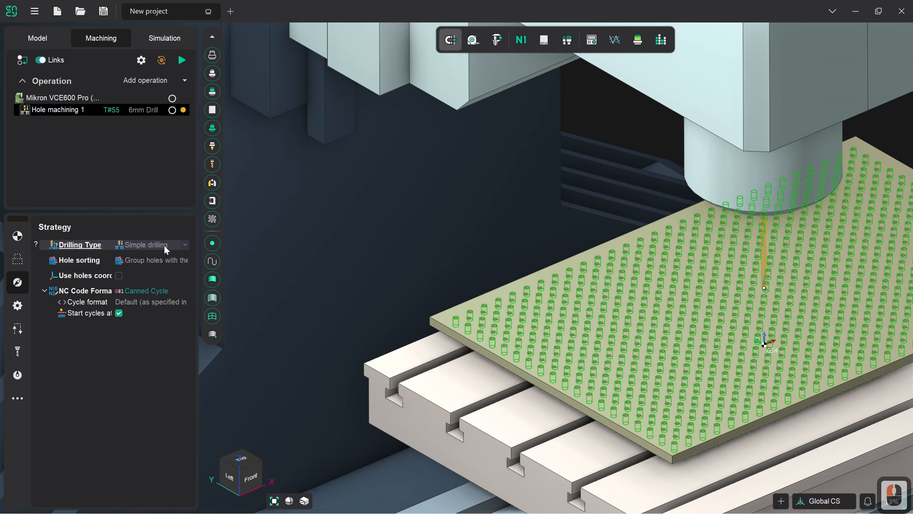
{"action": "left_click", "coordinate": [185, 245]}
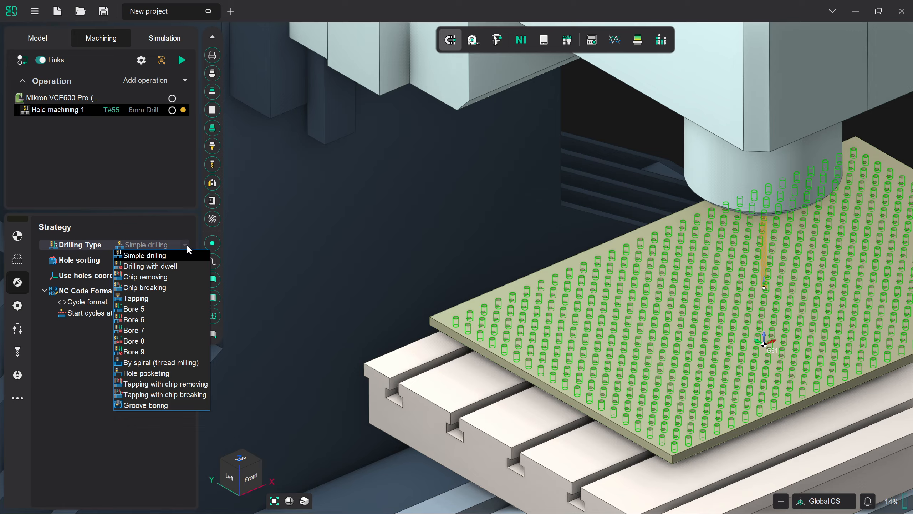
{"action": "left_click", "coordinate": [181, 275]}
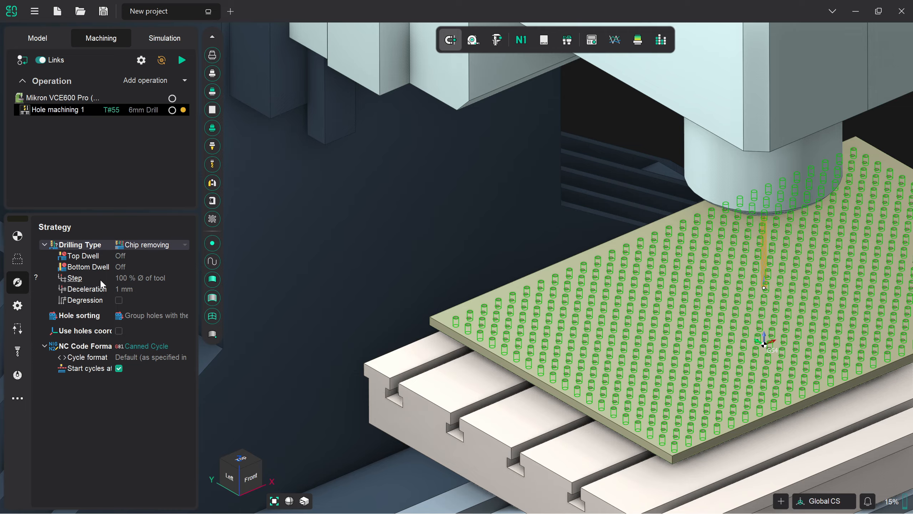
Step: Calculate the hole machining toolpath and inspect the drilling moves across the plate
{"action": "left_click", "coordinate": [185, 58]}
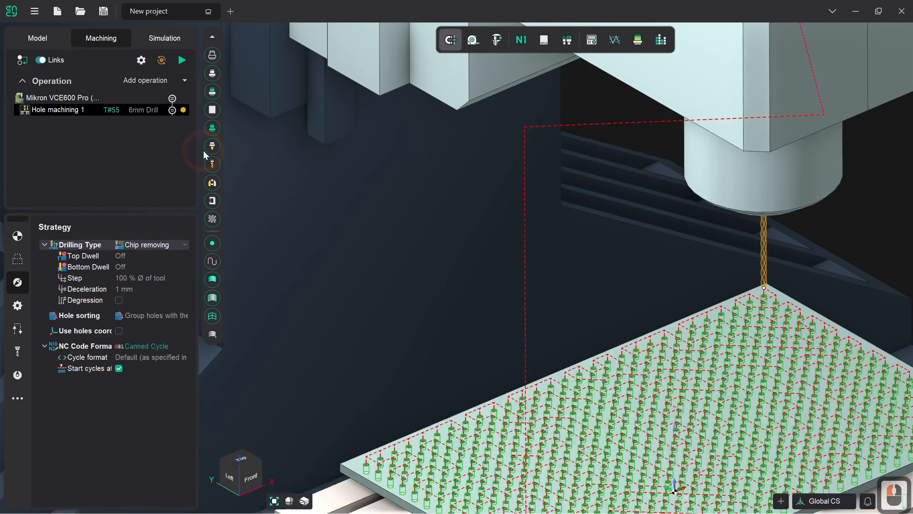
{"action": "scroll", "coordinate": [331, 144], "scroll_direction": "down", "scroll_amount": 2}
{"action": "scroll", "coordinate": [483, 428], "scroll_direction": "up", "scroll_amount": 2}
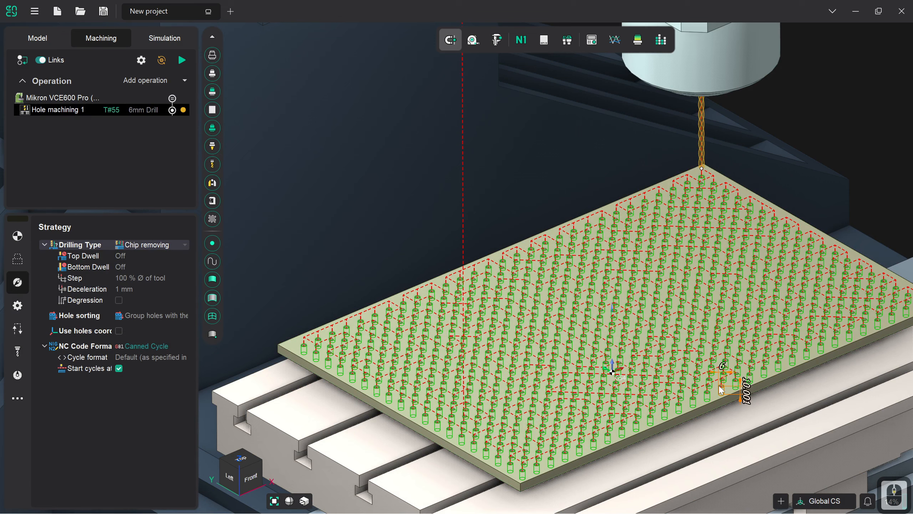
{"action": "scroll", "coordinate": [669, 378], "scroll_direction": "down", "scroll_amount": 2}
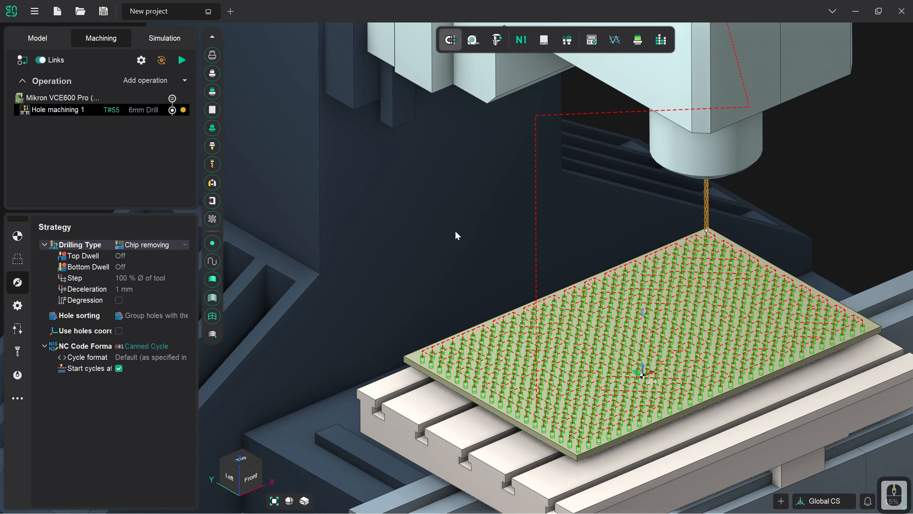
Step: Run the machining simulation of the hole machining operation and reduce its movement speed
{"action": "left_click", "coordinate": [168, 42]}
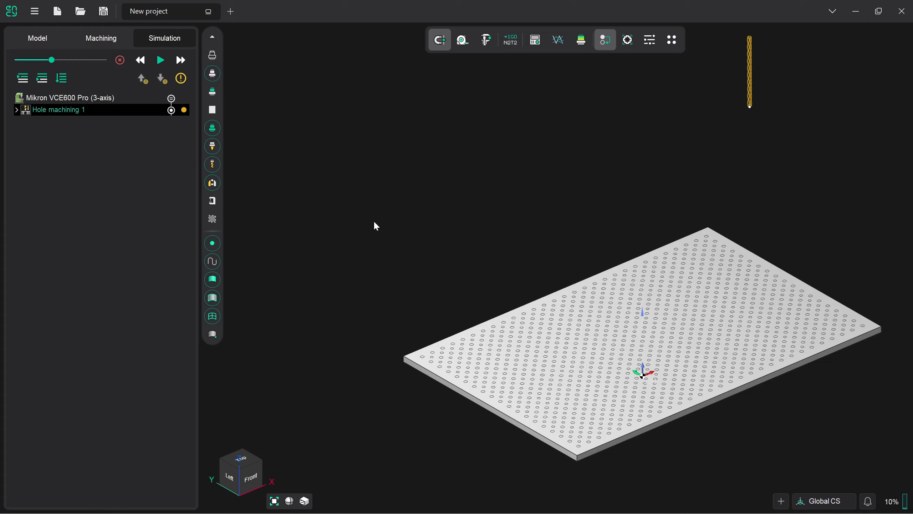
{"action": "left_click", "coordinate": [167, 65]}
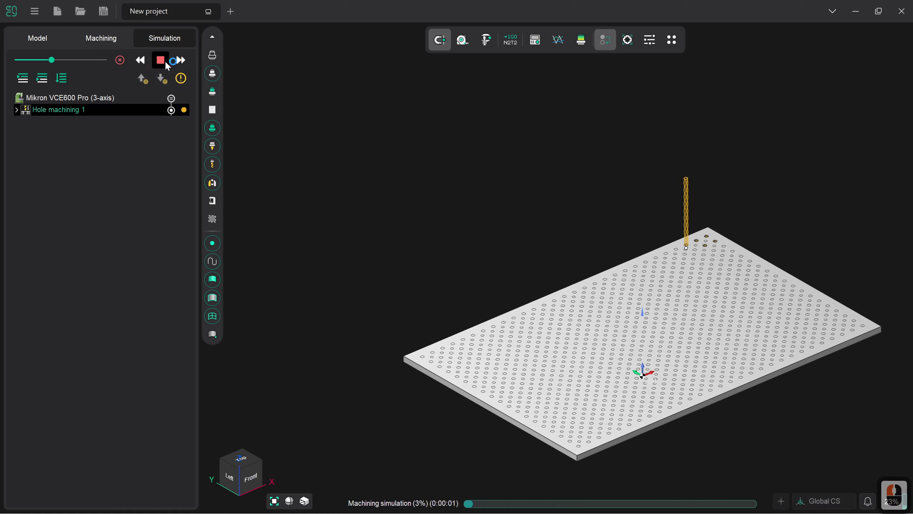
{"action": "left_click", "coordinate": [38, 59]}
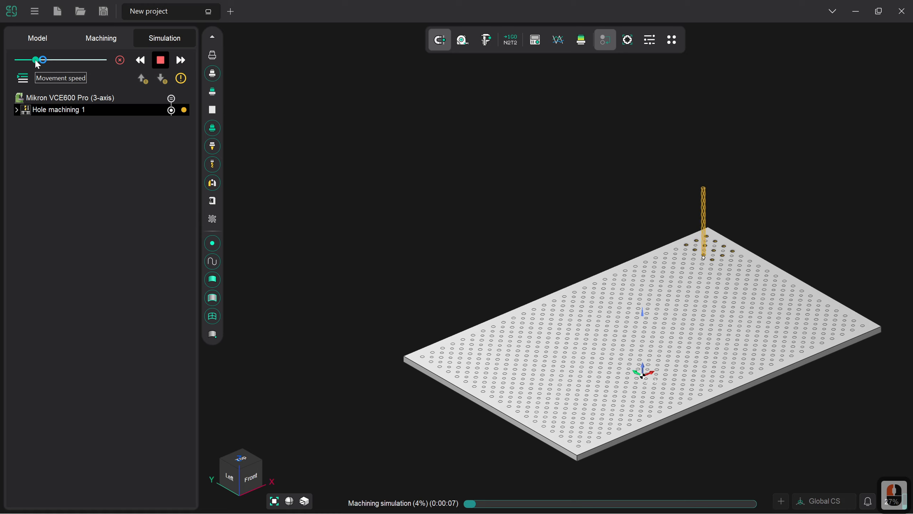
Step: Increase the movement speed of the running 6 mm drilling simulation and let it play to the end
{"action": "left_click_drag", "start_coordinate": [38, 61], "coordinate": [84, 65]}
{"action": "left_click", "coordinate": [82, 61]}
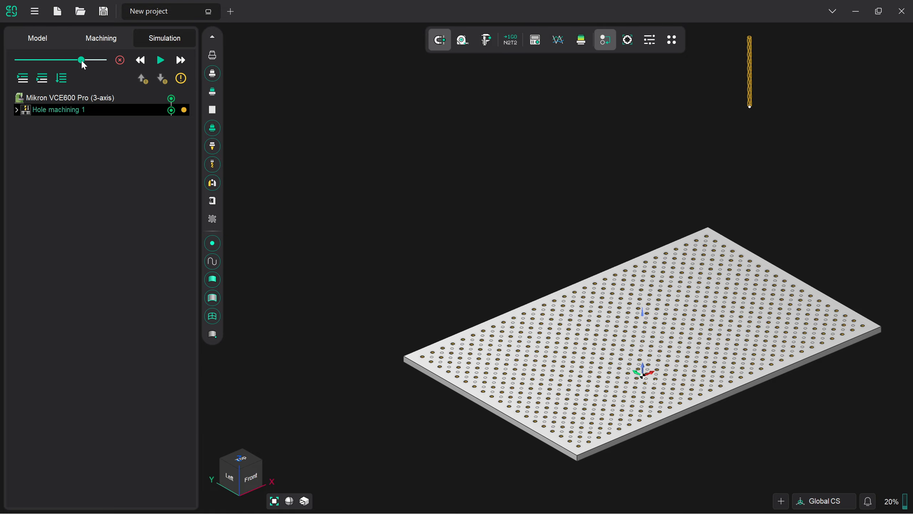
Step: Add a second hole machining operation after the 6 mm drilling operation
{"action": "left_click", "coordinate": [97, 39]}
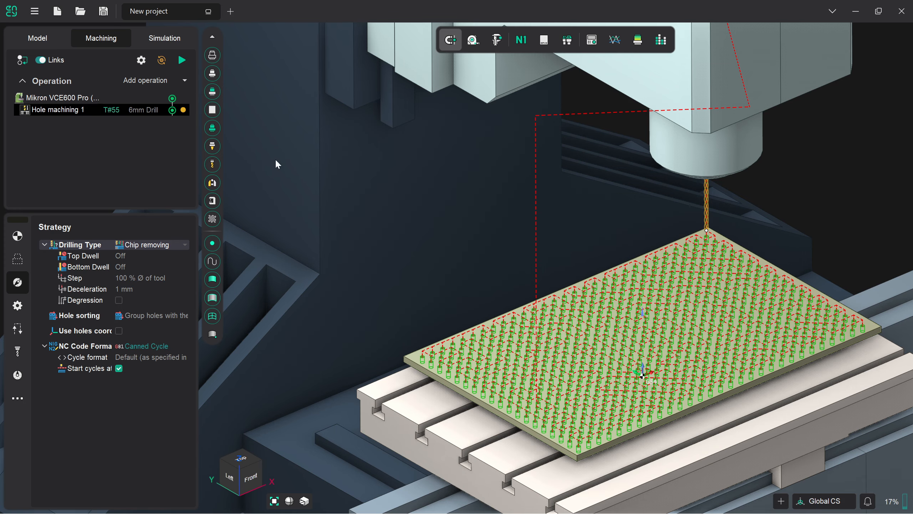
{"action": "left_click", "coordinate": [186, 82]}
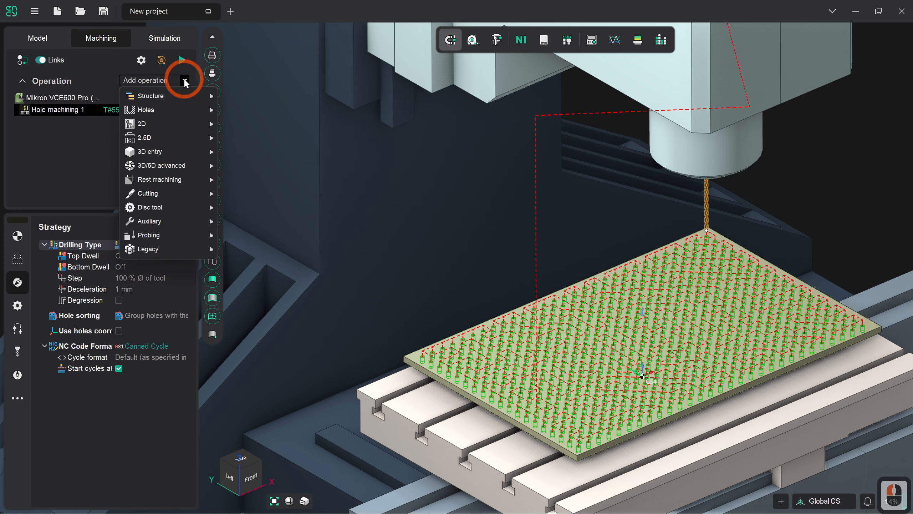
{"action": "mouse_move", "coordinate": [172, 111]}
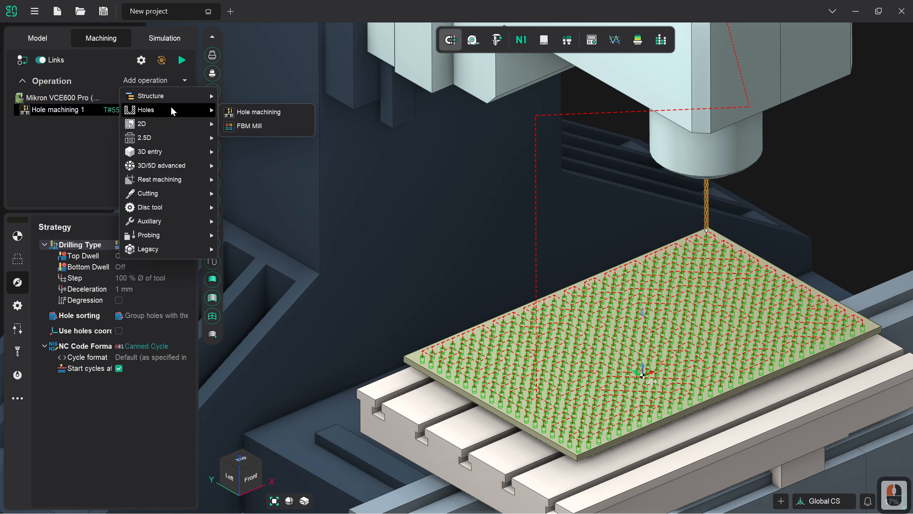
{"action": "left_click", "coordinate": [237, 112]}
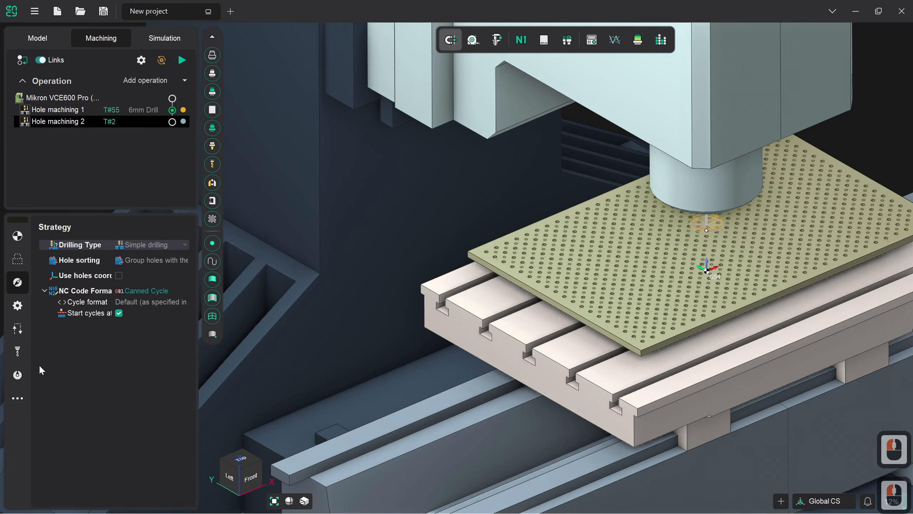
Step: Assign the 4mm Drill from the ToolKit library to the second hole machining operation
{"action": "left_click", "coordinate": [16, 352]}
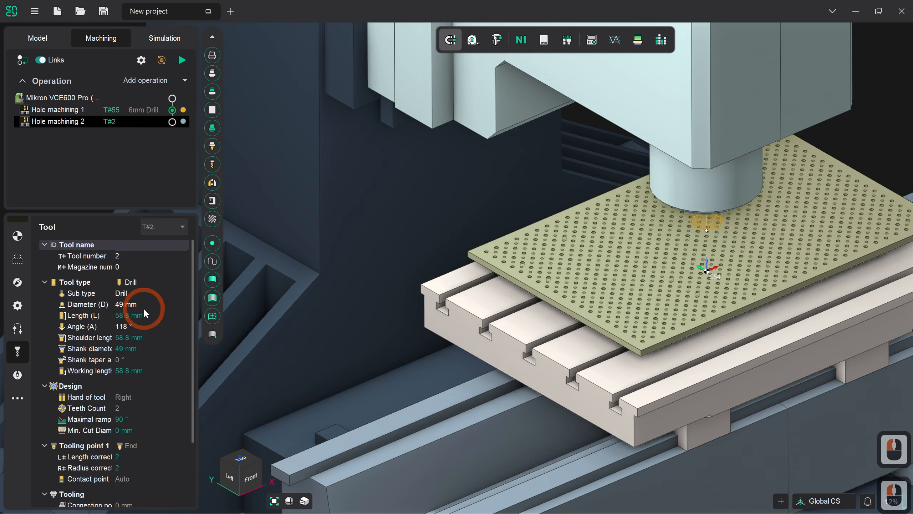
{"action": "left_click", "coordinate": [177, 247]}
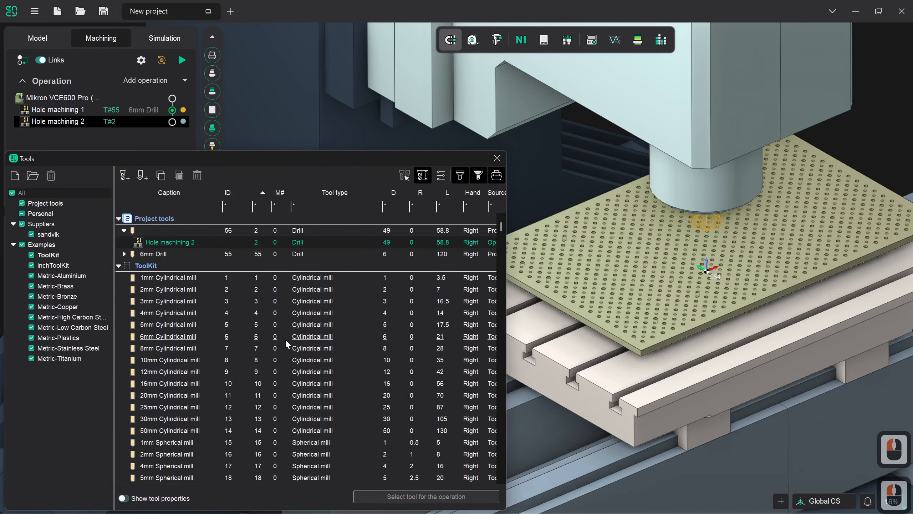
{"action": "scroll", "coordinate": [204, 367], "scroll_direction": "down", "scroll_amount": 6}
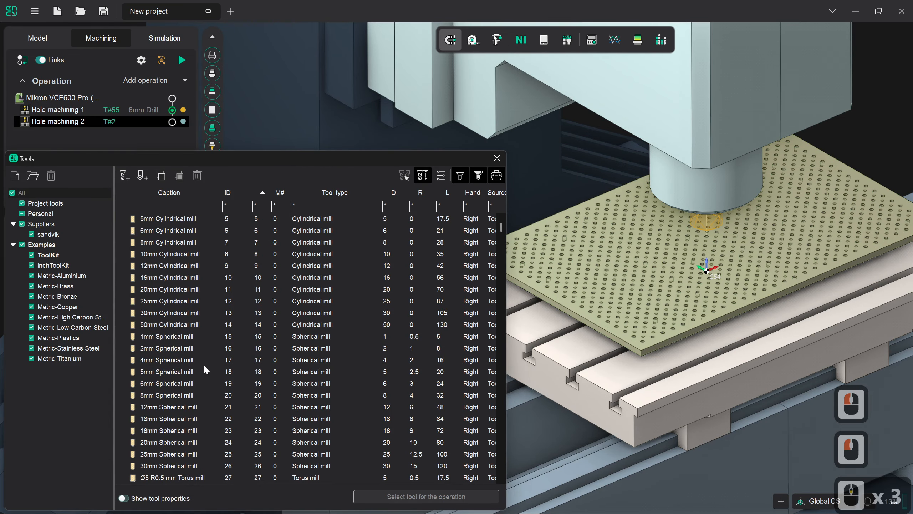
{"action": "scroll", "coordinate": [204, 364], "scroll_direction": "down", "scroll_amount": 2}
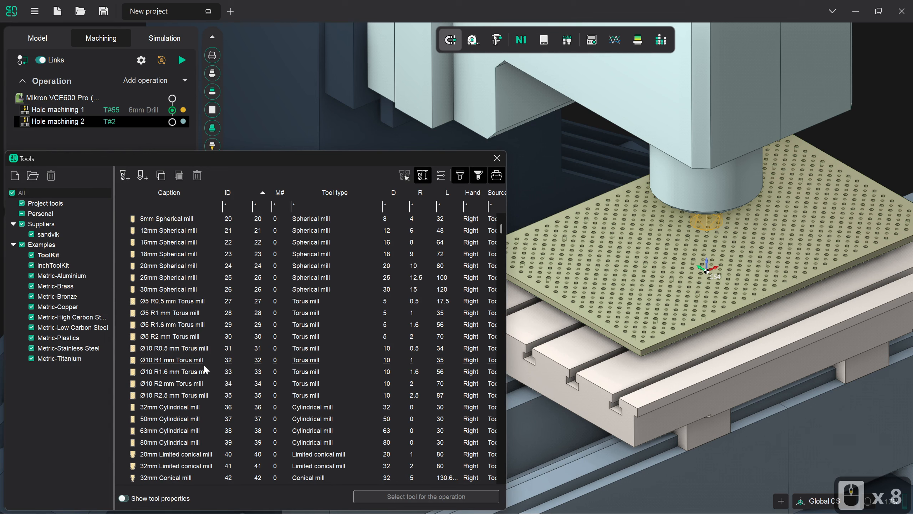
{"action": "scroll", "coordinate": [199, 364], "scroll_direction": "down", "scroll_amount": 4}
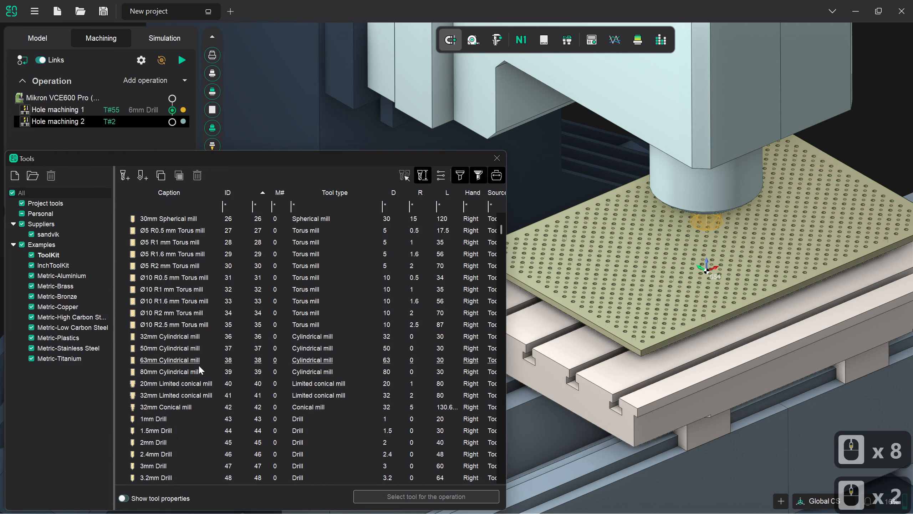
{"action": "left_click", "coordinate": [178, 430]}
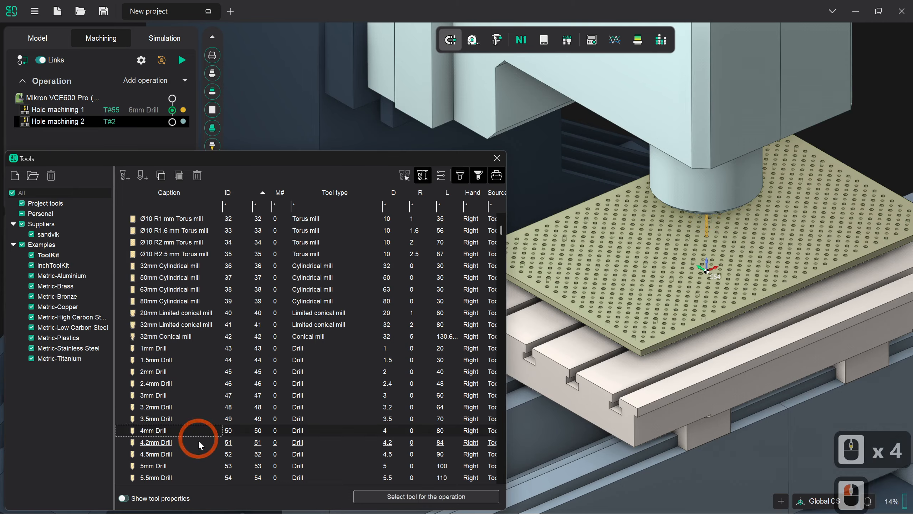
{"action": "left_click", "coordinate": [406, 497]}
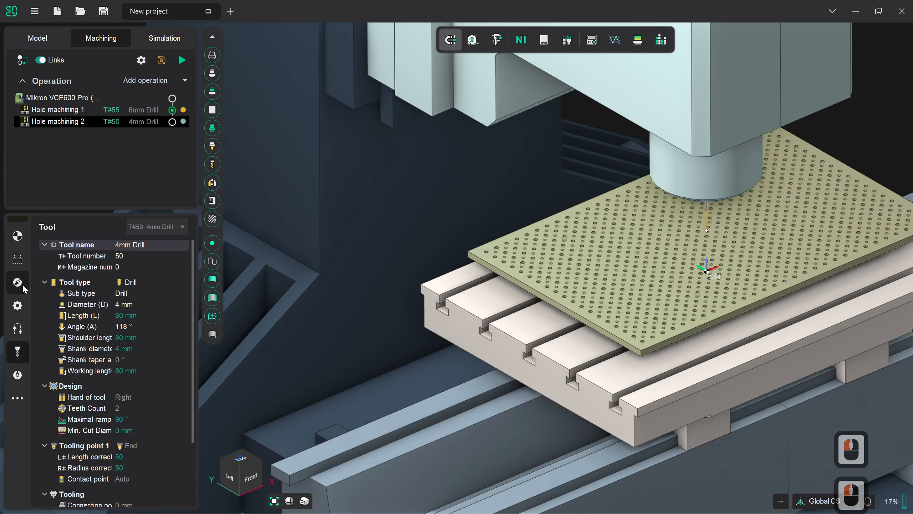
Step: Recognize the plate's blind and other holes between 4 and 5 mm diameter with 0.02 tolerance, and add them all to the job assignment
{"action": "left_click", "coordinate": [20, 266]}
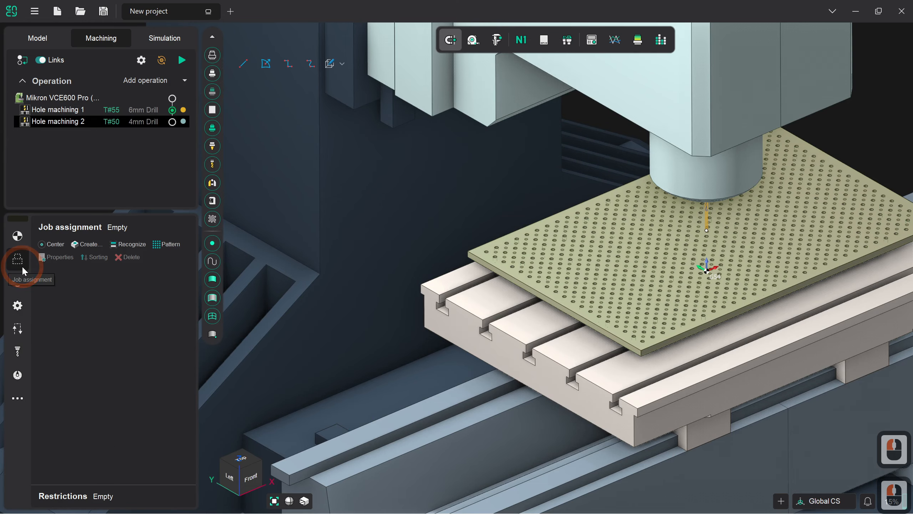
{"action": "left_click", "coordinate": [135, 249]}
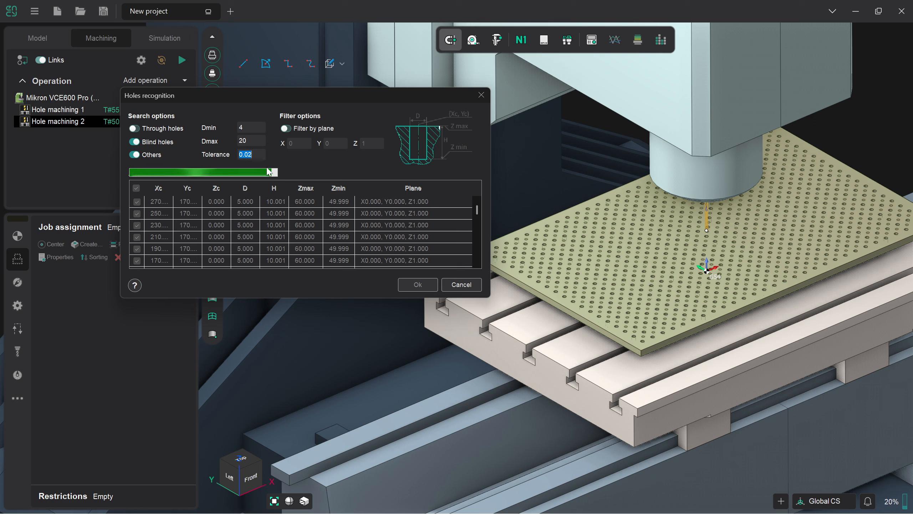
{"action": "left_click", "coordinate": [233, 140]}
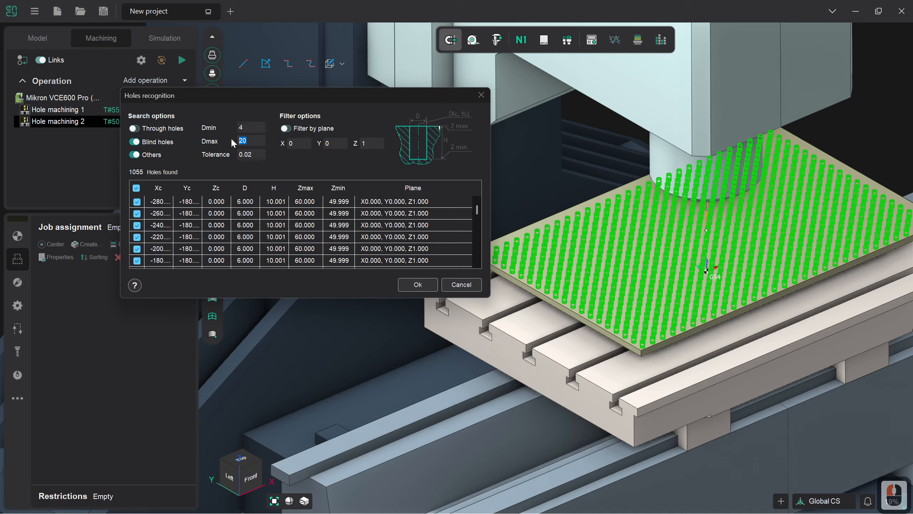
{"action": "type", "text": "5"}
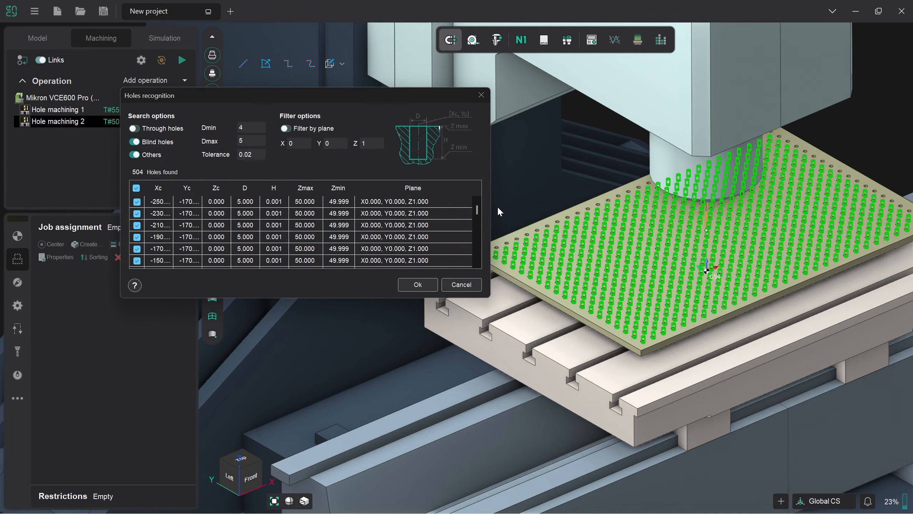
{"action": "mouse_move", "coordinate": [477, 209]}
{"action": "left_mouse_down"}
{"action": "mouse_move", "coordinate": [483, 262]}
{"action": "mouse_move", "coordinate": [478, 200]}
{"action": "left_mouse_up"}
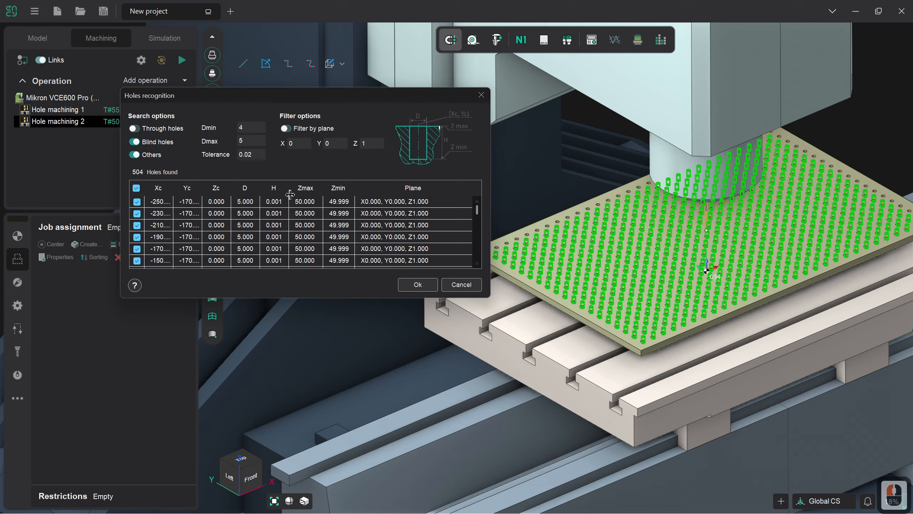
{"action": "left_click", "coordinate": [417, 285]}
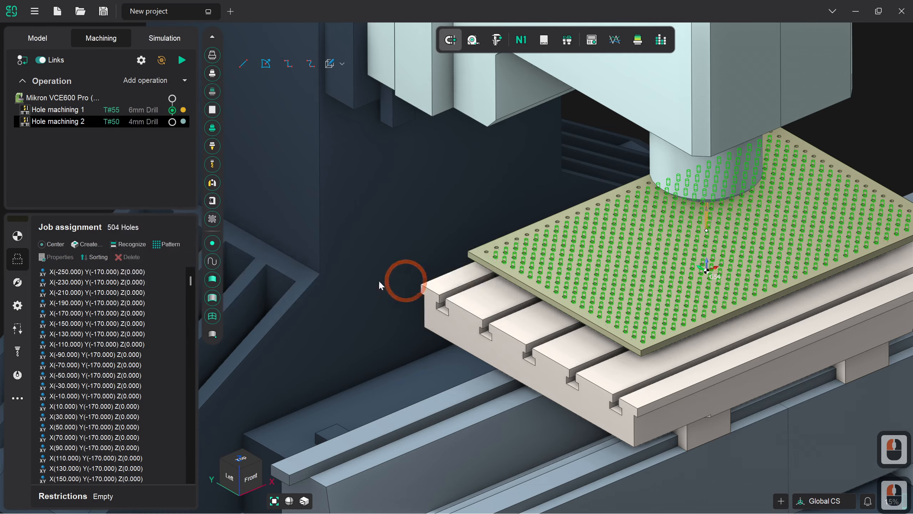
Step: Set the second hole machining operation's drilling type to Chip removing and calculate its toolpath
{"action": "left_click", "coordinate": [17, 282]}
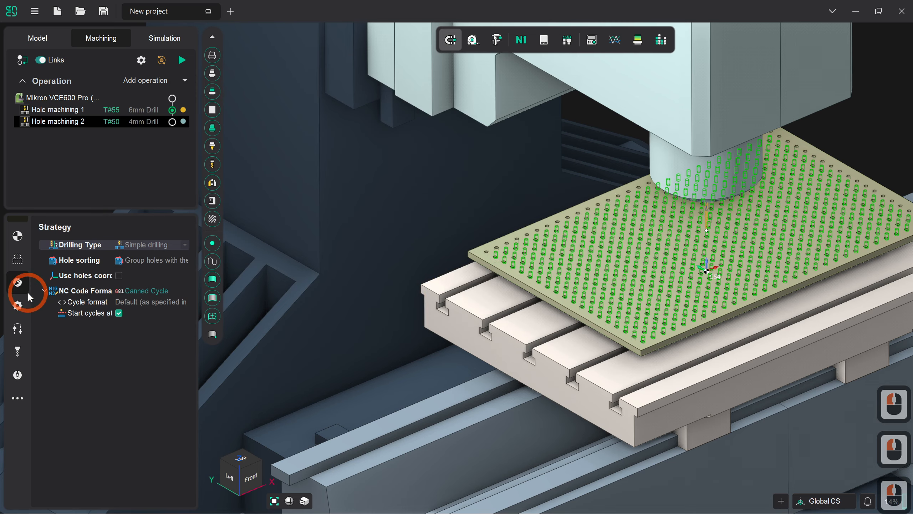
{"action": "left_click", "coordinate": [186, 246]}
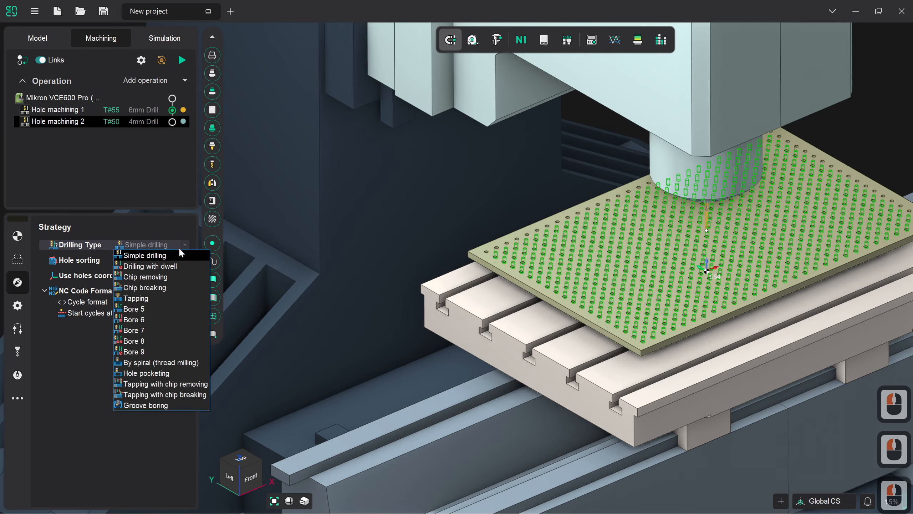
{"action": "left_click", "coordinate": [169, 276]}
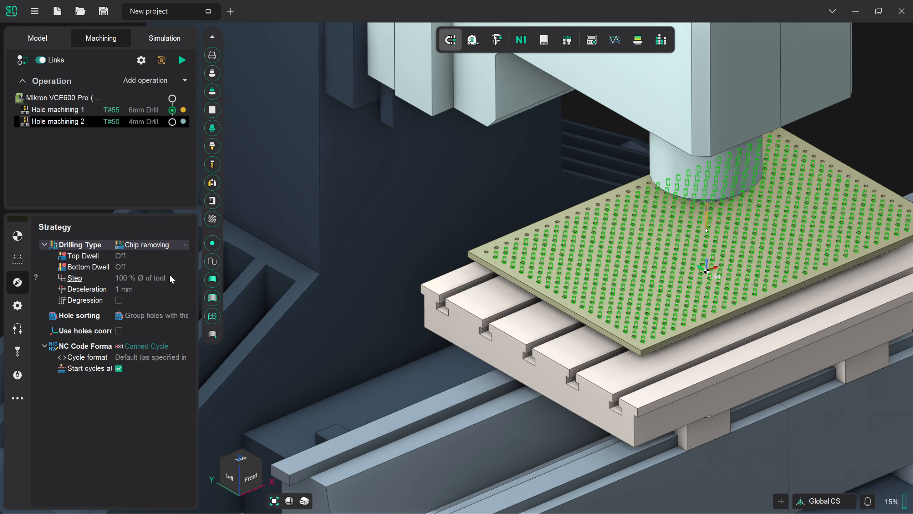
{"action": "left_click", "coordinate": [184, 64]}
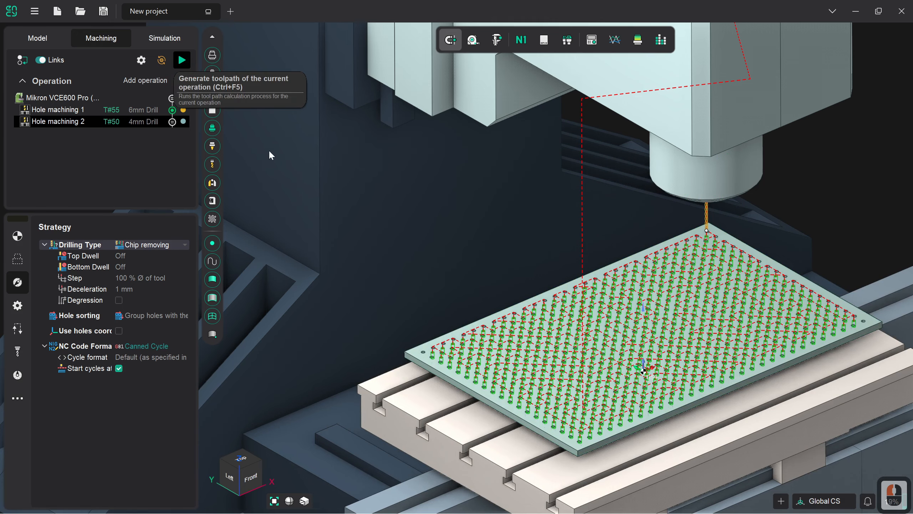
Step: Simulate the 4 mm drilling operation at a slow movement speed, then speed it up to finish the run
{"action": "left_click", "coordinate": [153, 40]}
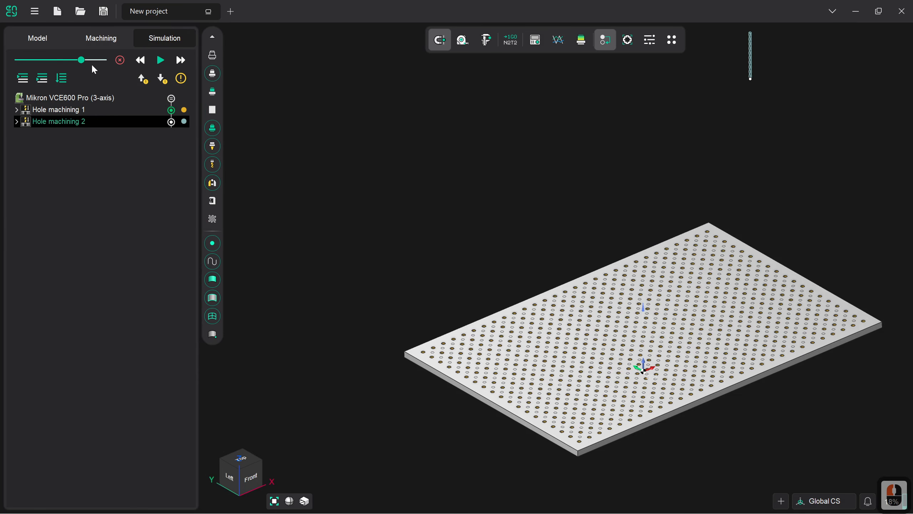
{"action": "left_click", "coordinate": [62, 60]}
{"action": "left_click_drag", "start_coordinate": [61, 64], "coordinate": [26, 59]}
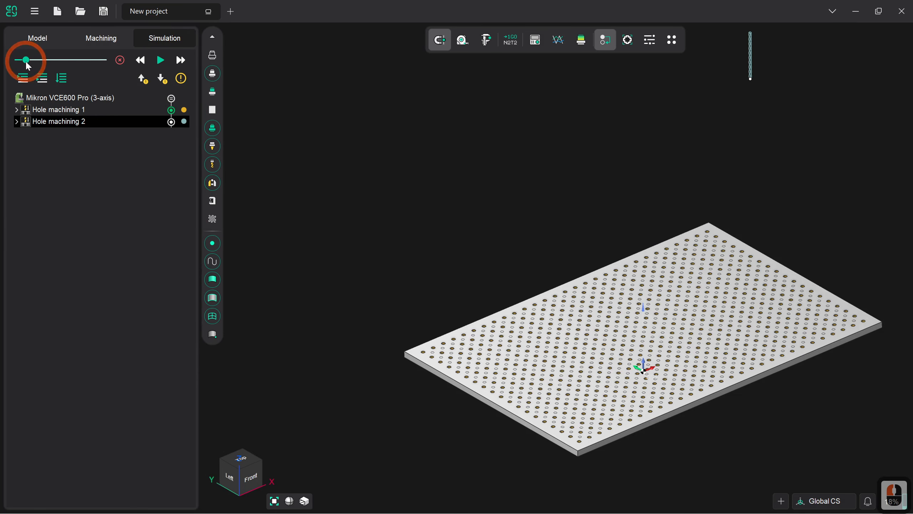
{"action": "left_click", "coordinate": [159, 61]}
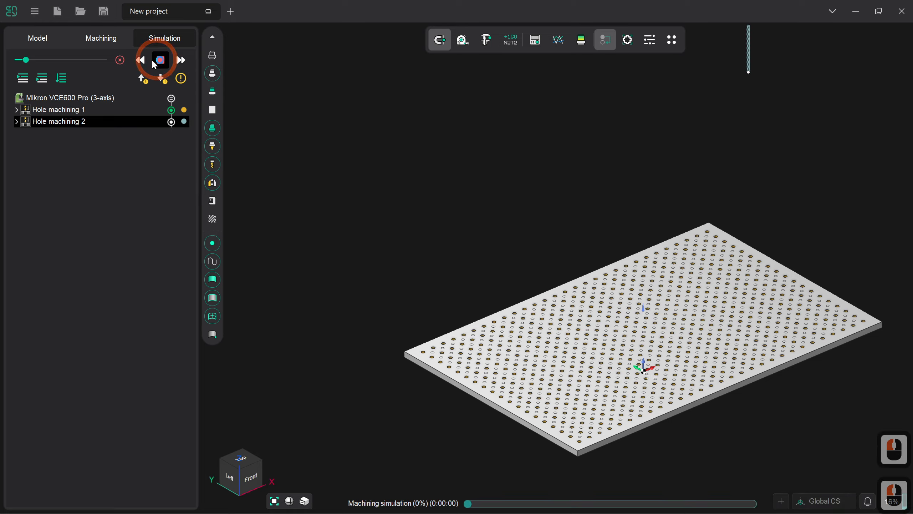
{"action": "left_click", "coordinate": [30, 62]}
{"action": "mouse_move", "coordinate": [31, 65]}
{"action": "left_mouse_down"}
{"action": "mouse_move", "coordinate": [48, 64]}
{"action": "mouse_move", "coordinate": [40, 64]}
{"action": "left_mouse_up"}
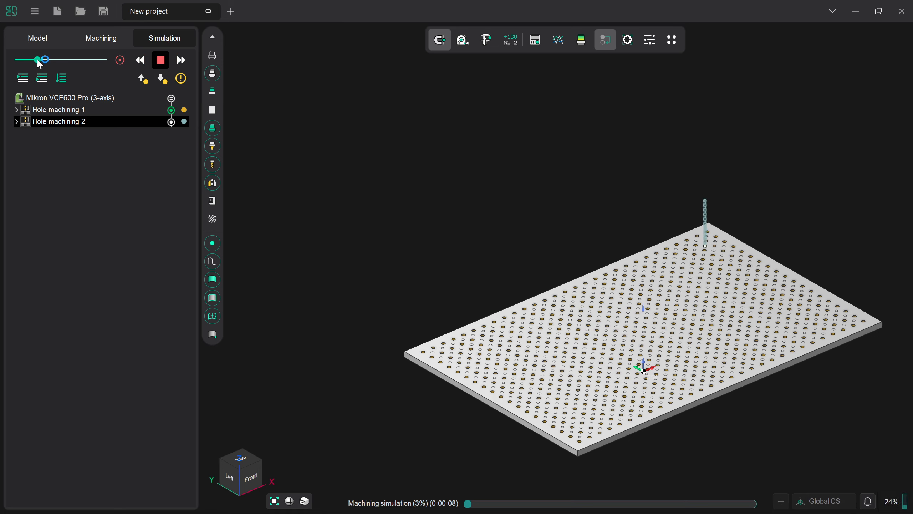
{"action": "left_click_drag", "start_coordinate": [40, 64], "coordinate": [91, 67]}
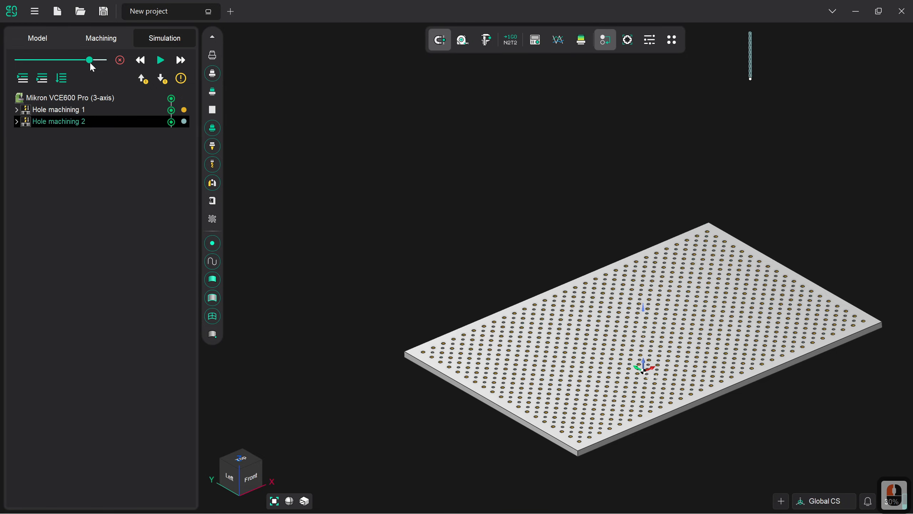
Step: Add a third hole machining operation after the 4 mm drilling operation
{"action": "left_click", "coordinate": [106, 44]}
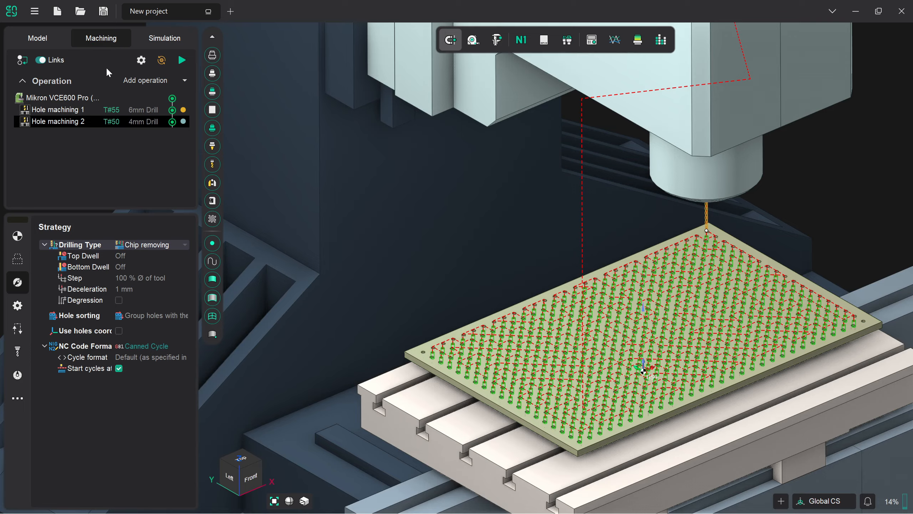
{"action": "left_click", "coordinate": [184, 79]}
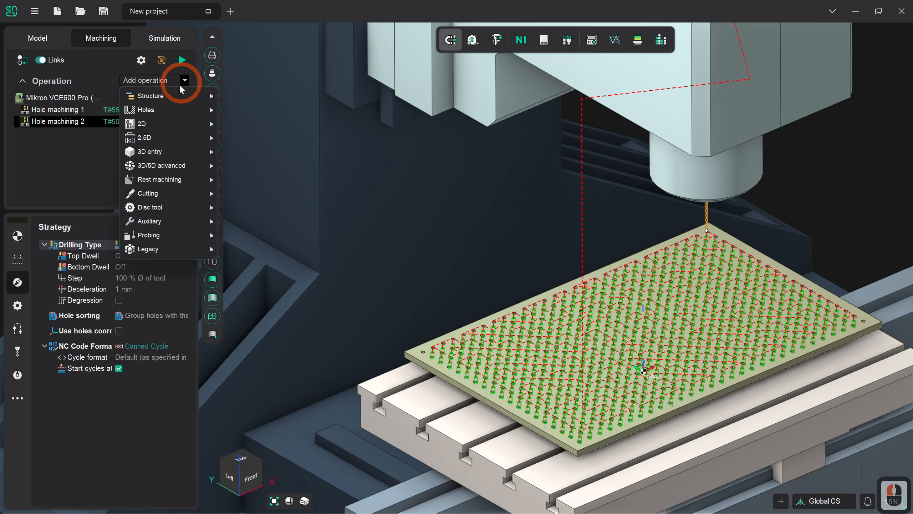
{"action": "mouse_move", "coordinate": [166, 108]}
{"action": "left_click", "coordinate": [238, 112]}
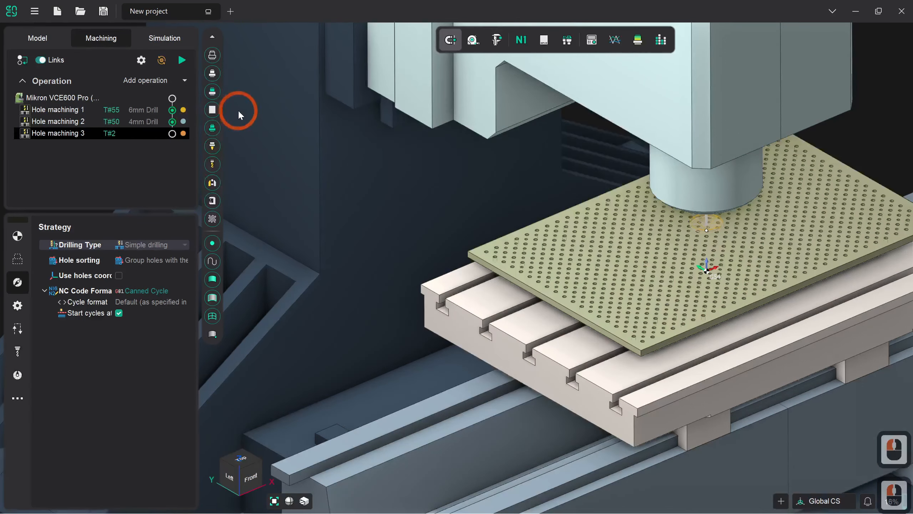
Step: Assign the 5mm Tap from the ToolKit library to the third hole machining operation
{"action": "left_click", "coordinate": [19, 353]}
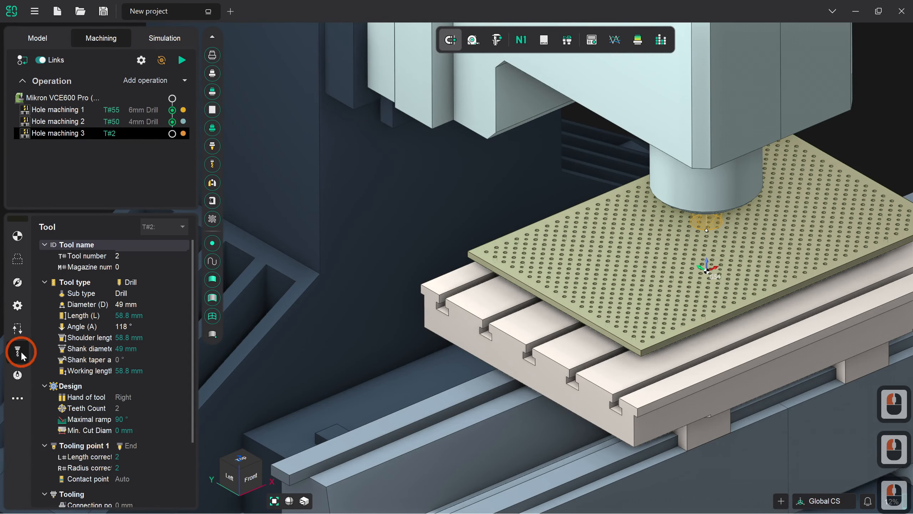
{"action": "left_click", "coordinate": [160, 226]}
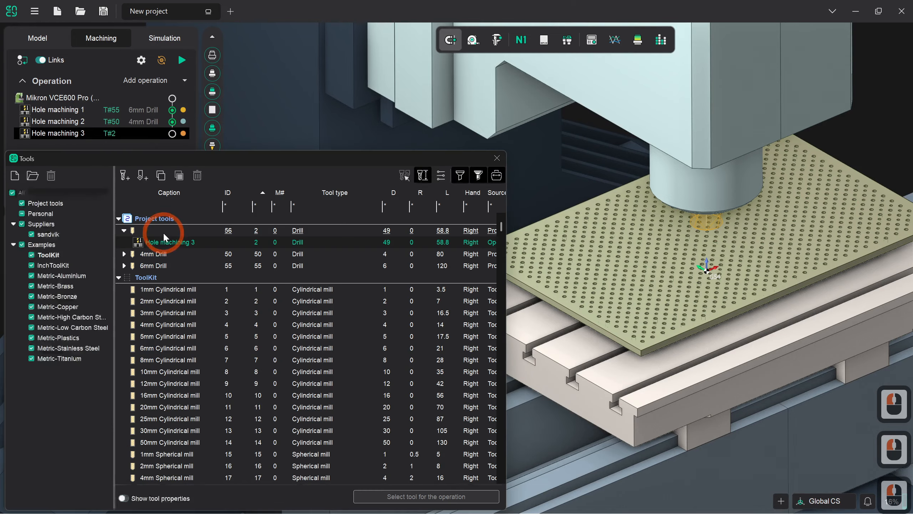
{"action": "scroll", "coordinate": [243, 375], "scroll_direction": "down", "scroll_amount": 8}
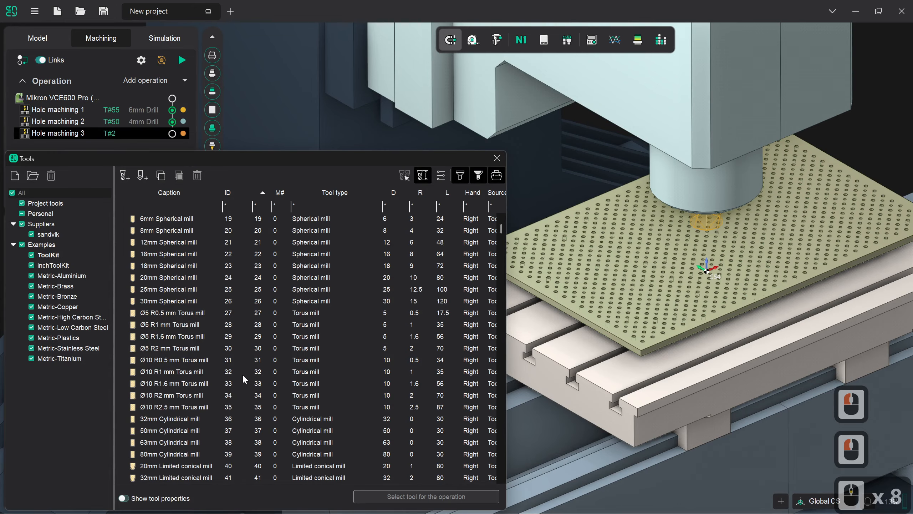
{"action": "scroll", "coordinate": [242, 374], "scroll_direction": "down", "scroll_amount": 14}
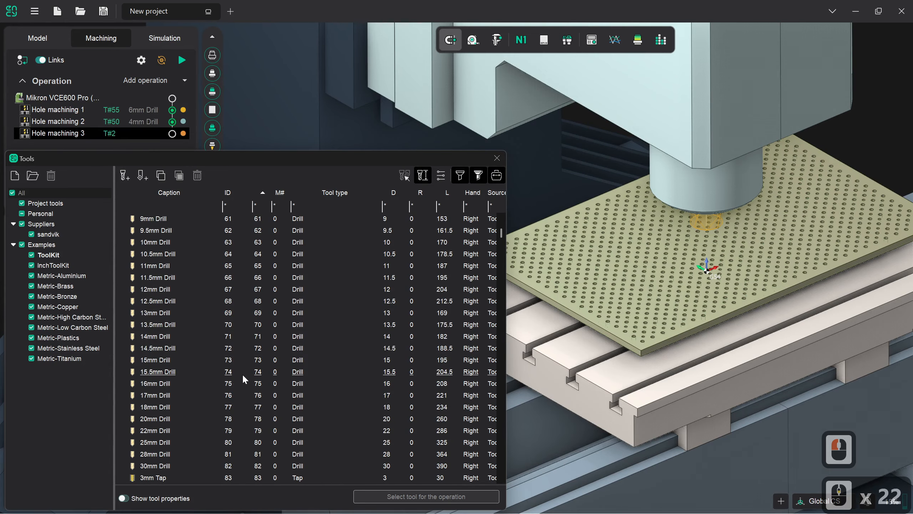
{"action": "scroll", "coordinate": [243, 374], "scroll_direction": "down", "scroll_amount": 4}
{"action": "left_click", "coordinate": [185, 359]}
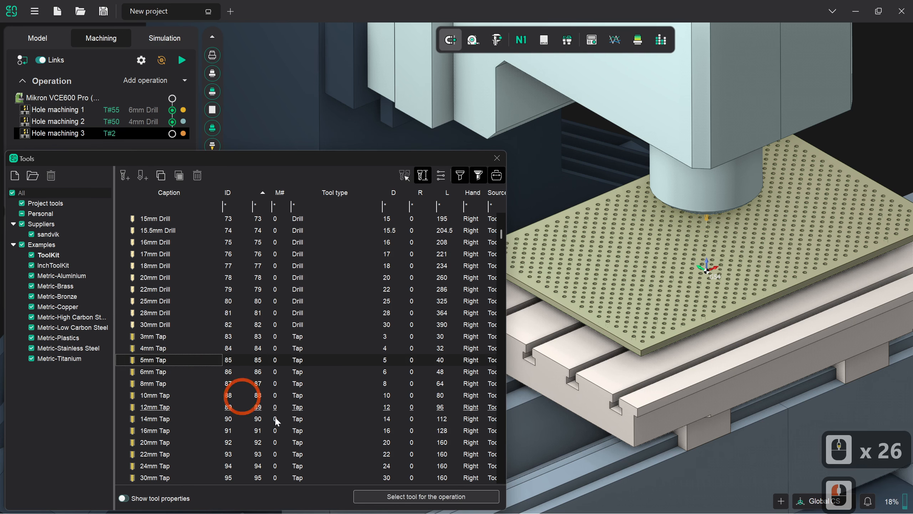
{"action": "left_click", "coordinate": [403, 498]}
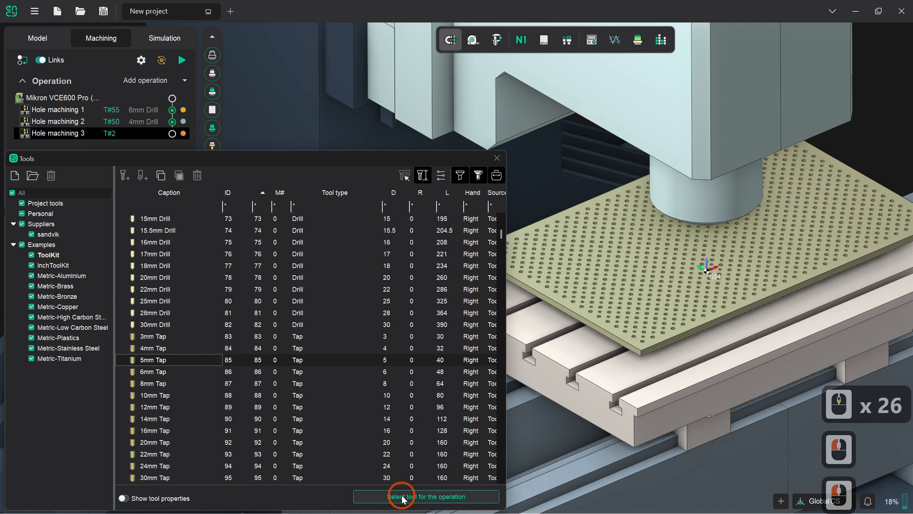
{"action": "left_click", "coordinate": [414, 444]}
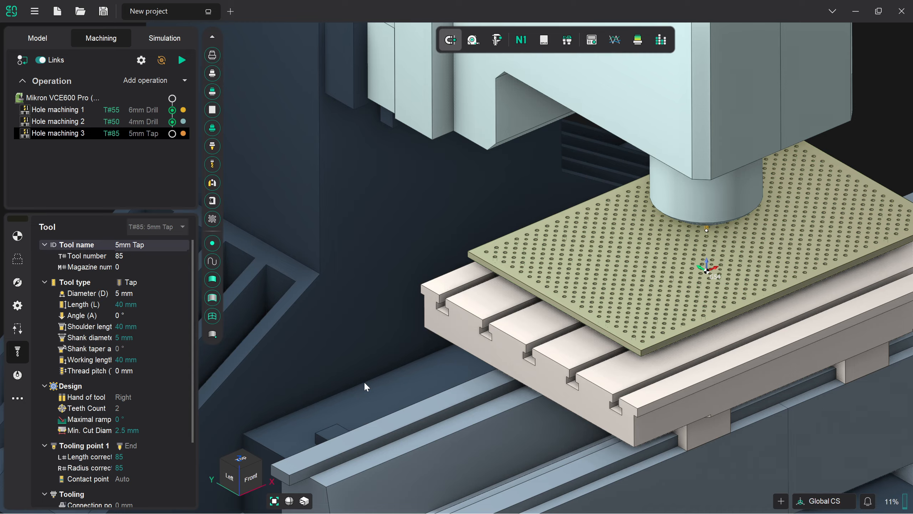
Step: Set the third operation's drilling type to Tapping with a Fixed socket type
{"action": "left_click", "coordinate": [18, 283]}
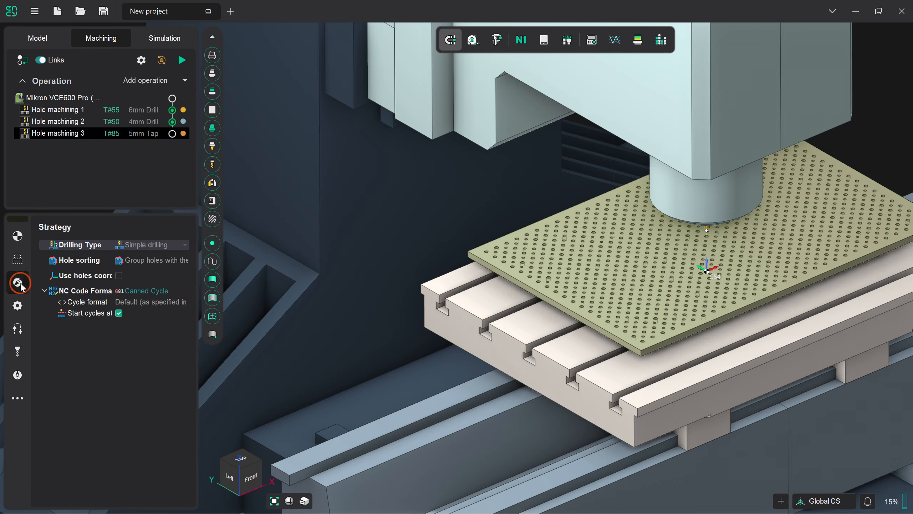
{"action": "left_click", "coordinate": [186, 247]}
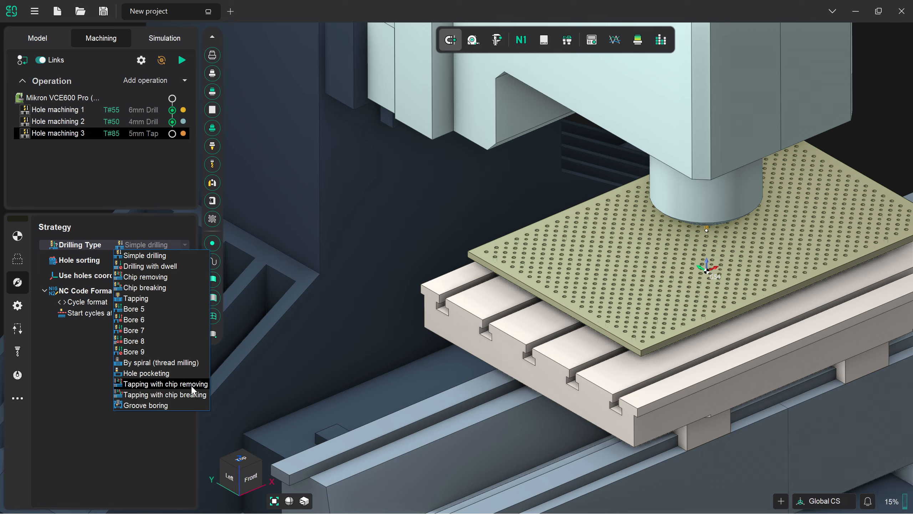
{"action": "left_click", "coordinate": [168, 298]}
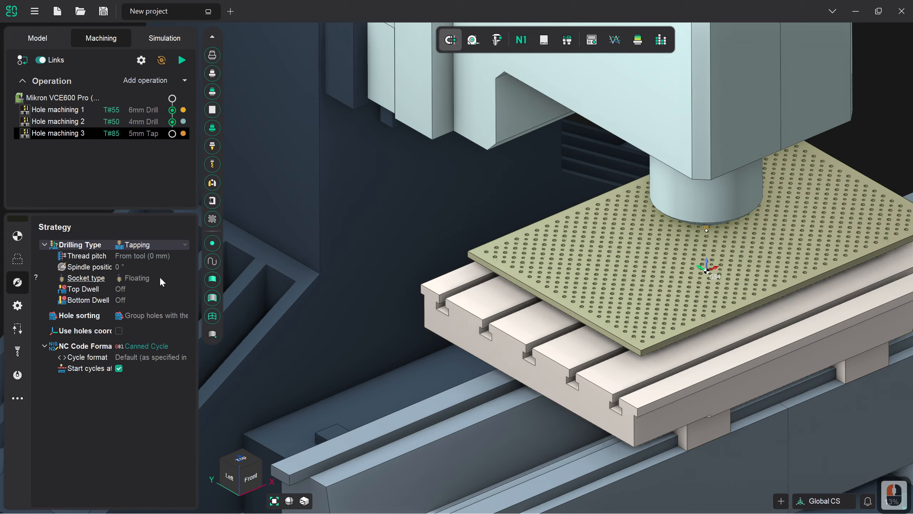
{"action": "left_click", "coordinate": [159, 277]}
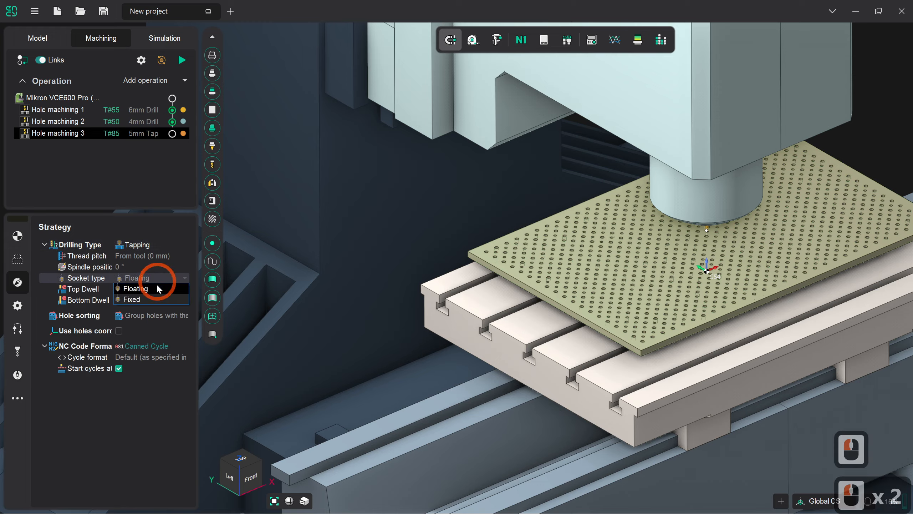
{"action": "left_click", "coordinate": [153, 300]}
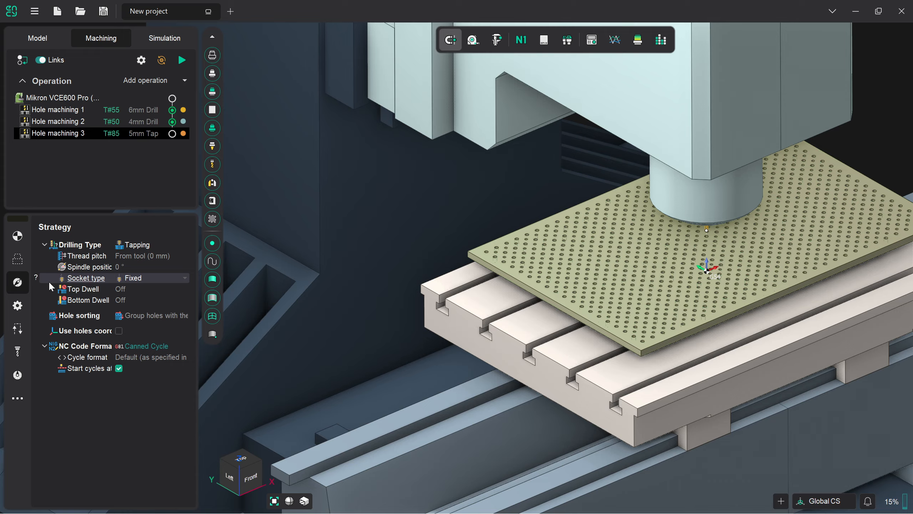
Step: Recognize the plate's blind and other holes with minimum and maximum diameter 5 and tolerance 0.02, and add them all to the job assignment
{"action": "left_click", "coordinate": [24, 265]}
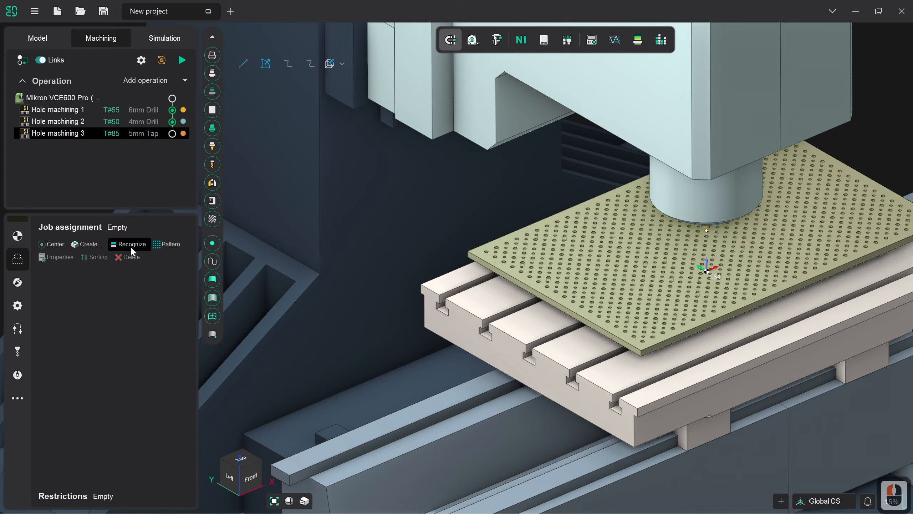
{"action": "left_click", "coordinate": [129, 245]}
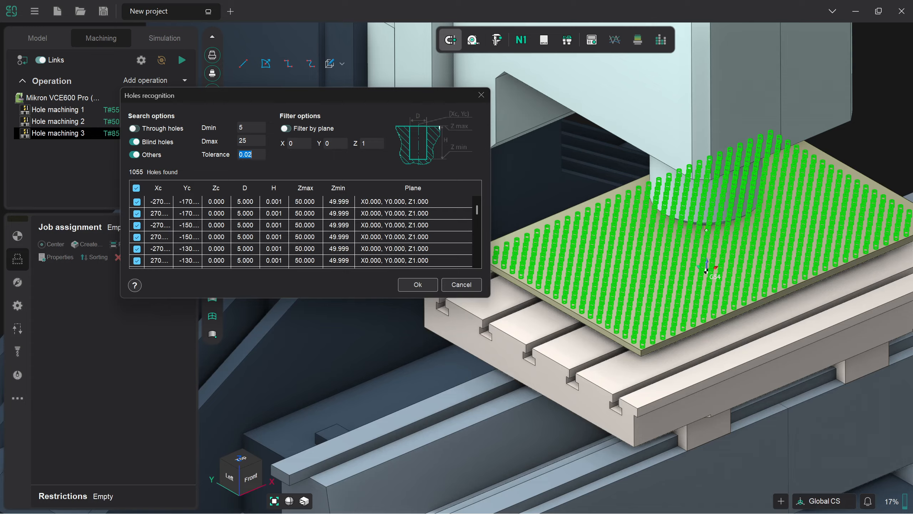
{"action": "double_click", "coordinate": [245, 140]}
{"action": "type", "text": "5"}
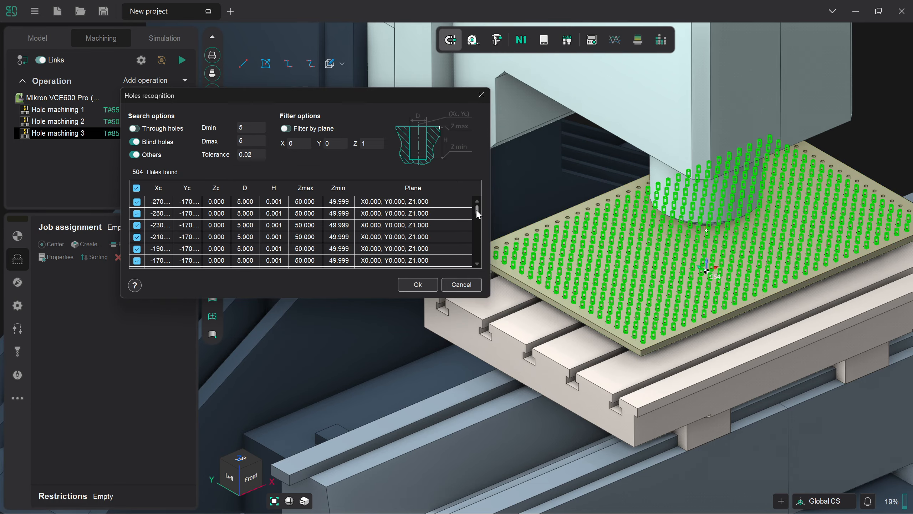
{"action": "mouse_move", "coordinate": [479, 212]}
{"action": "left_mouse_down"}
{"action": "mouse_move", "coordinate": [481, 266]}
{"action": "mouse_move", "coordinate": [480, 202]}
{"action": "left_mouse_up"}
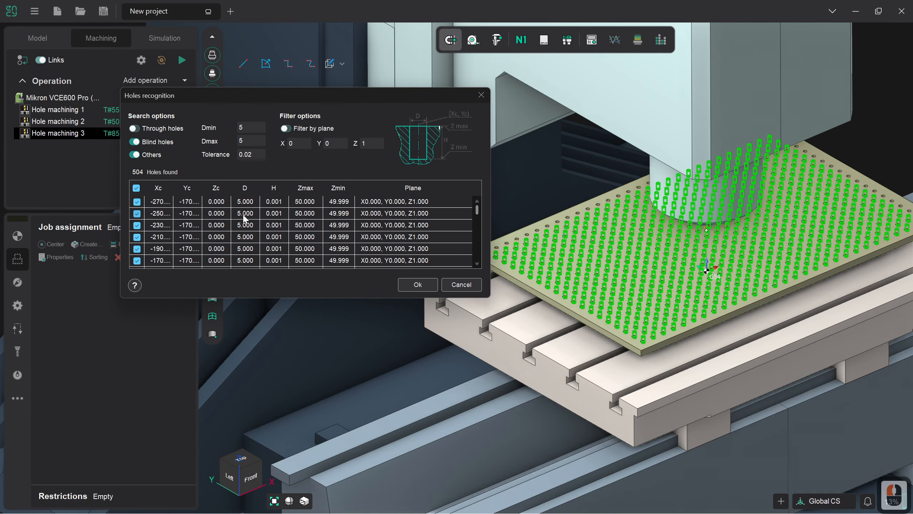
{"action": "left_click", "coordinate": [422, 284]}
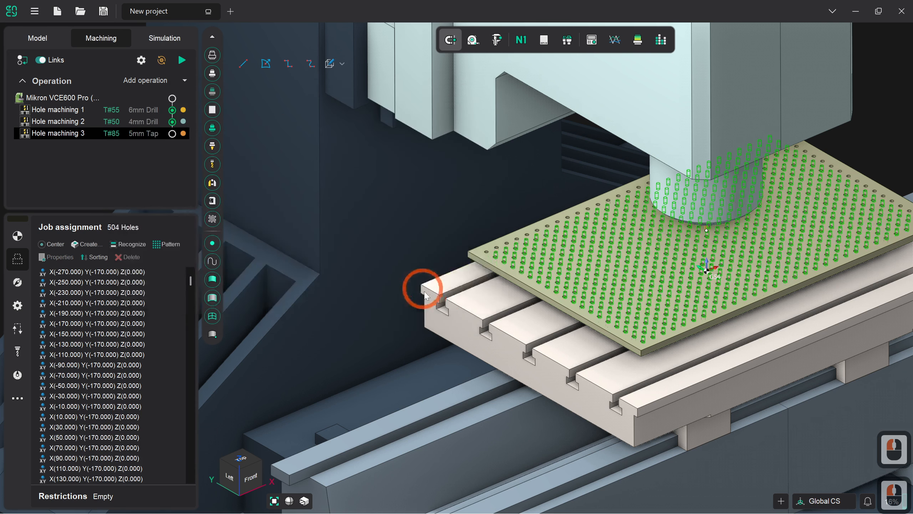
Step: Calculate the 5 mm tapping toolpath and inspect the operation's status details in the simulation
{"action": "left_click", "coordinate": [181, 60]}
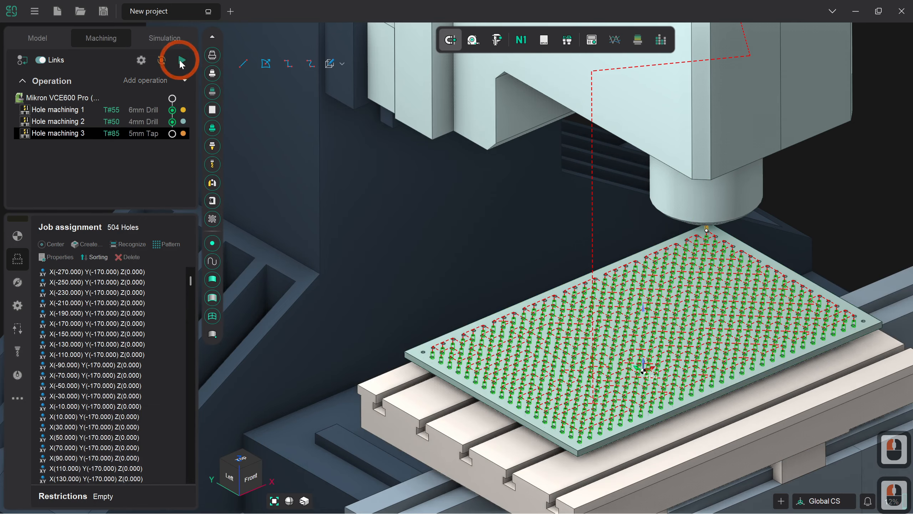
{"action": "left_click", "coordinate": [171, 40]}
{"action": "left_click", "coordinate": [548, 216]}
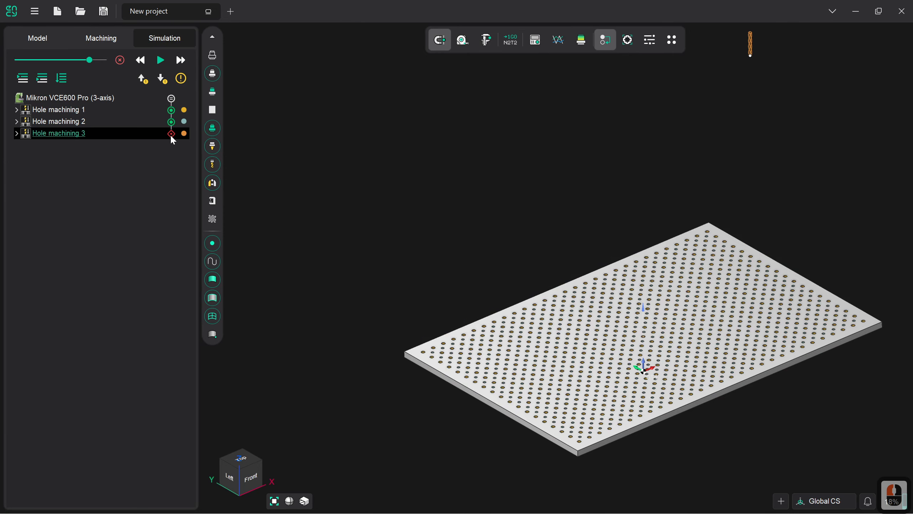
{"action": "mouse_move", "coordinate": [172, 137]}
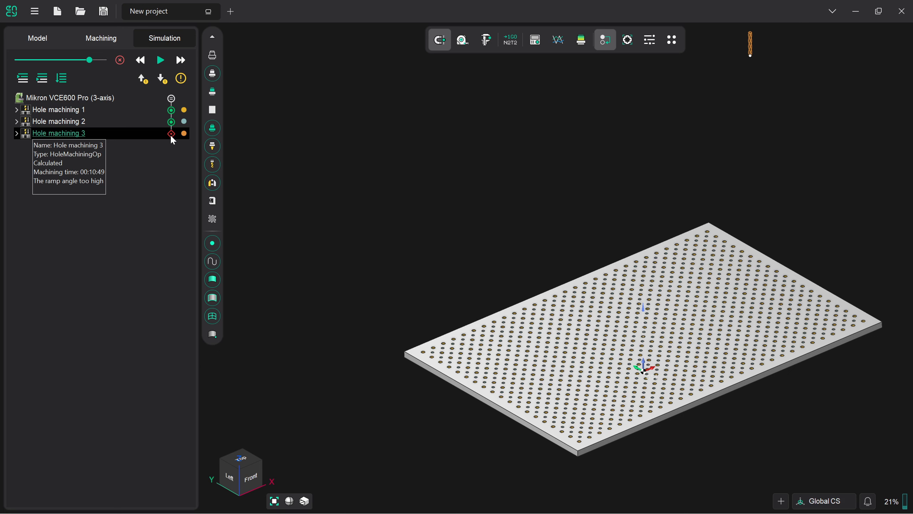
Step: Turn off the plunge check in the tapping operation's simulation parameters
{"action": "left_click", "coordinate": [98, 42]}
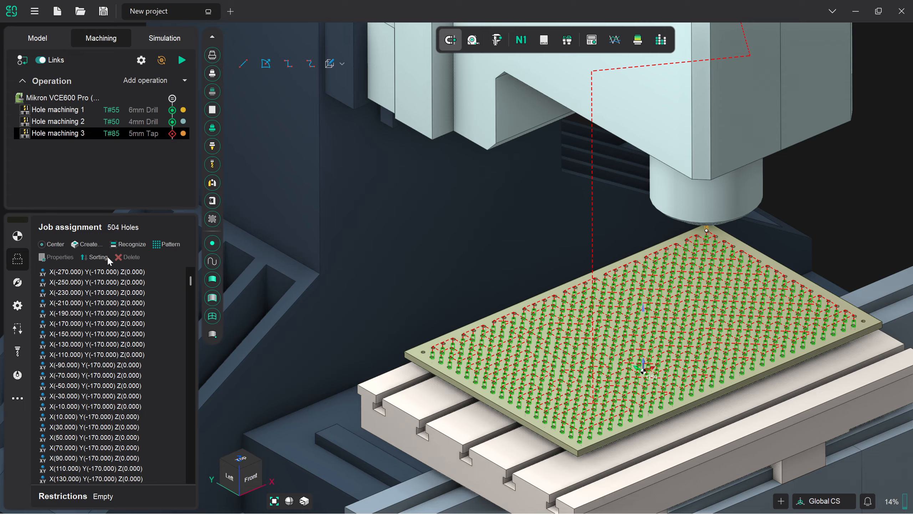
{"action": "left_click", "coordinate": [25, 303]}
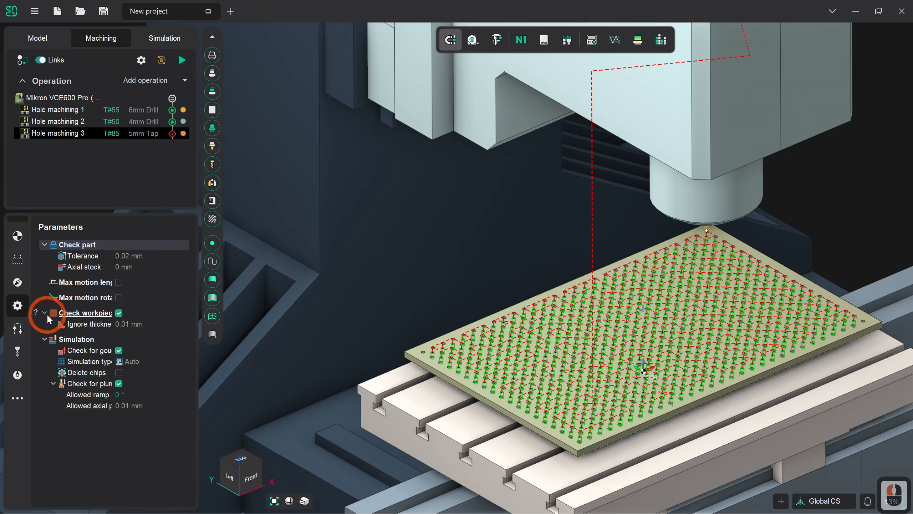
{"action": "left_click", "coordinate": [120, 389]}
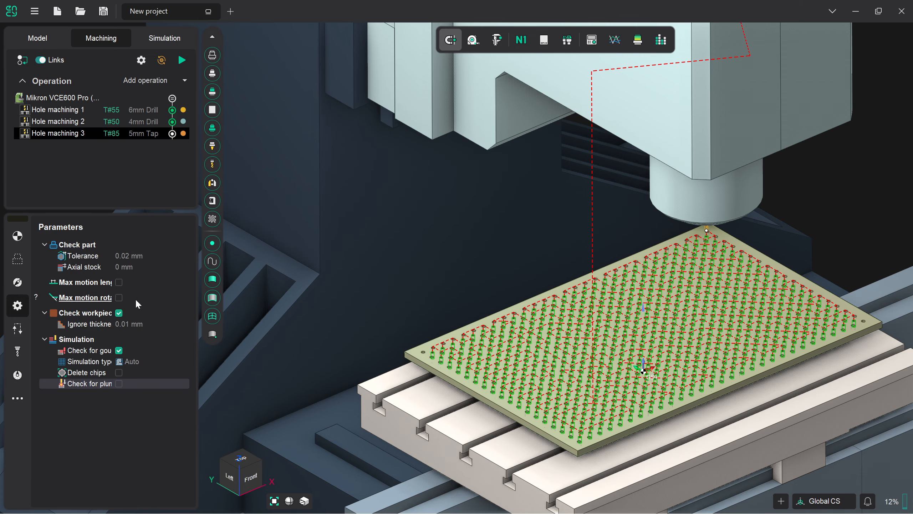
Step: Simulate the 5 mm tapping operation, slowing the movement speed partway and raising it again to finish the run
{"action": "left_click", "coordinate": [154, 39]}
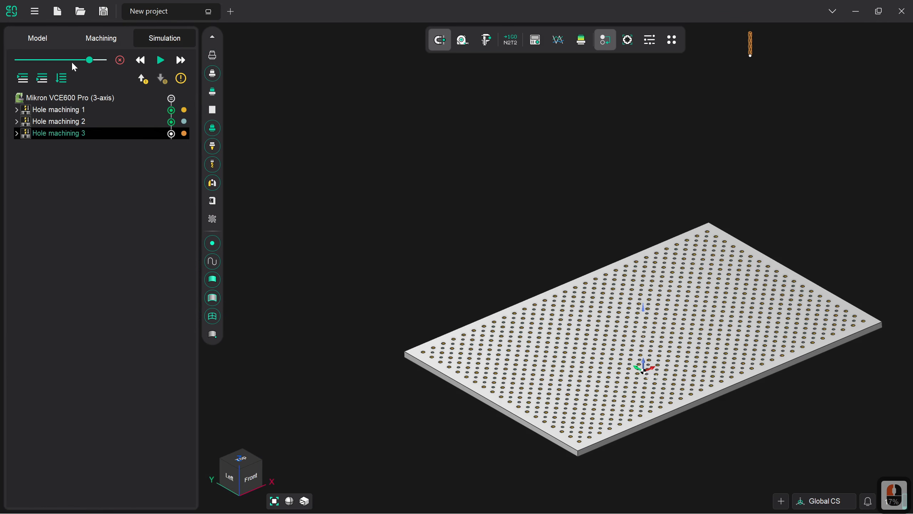
{"action": "left_click", "coordinate": [75, 61]}
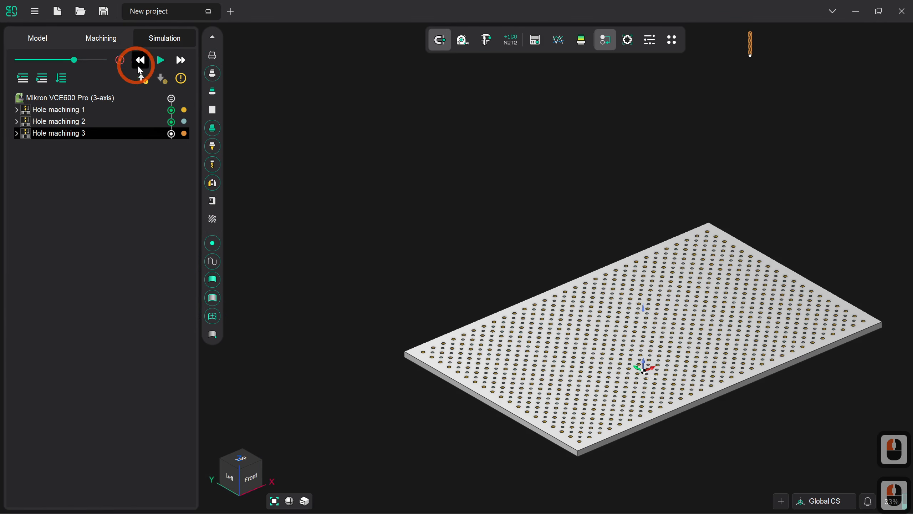
{"action": "left_click", "coordinate": [161, 61]}
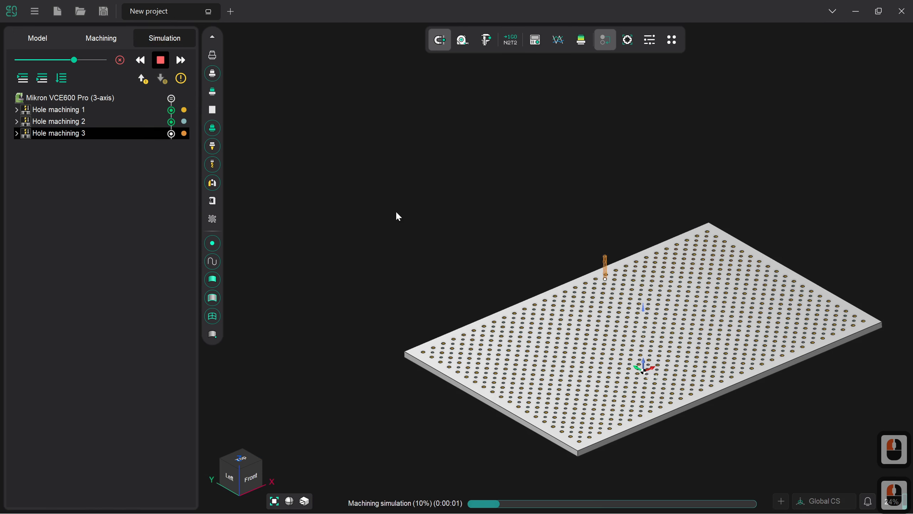
{"action": "scroll", "coordinate": [718, 334], "scroll_direction": "up", "scroll_amount": 2}
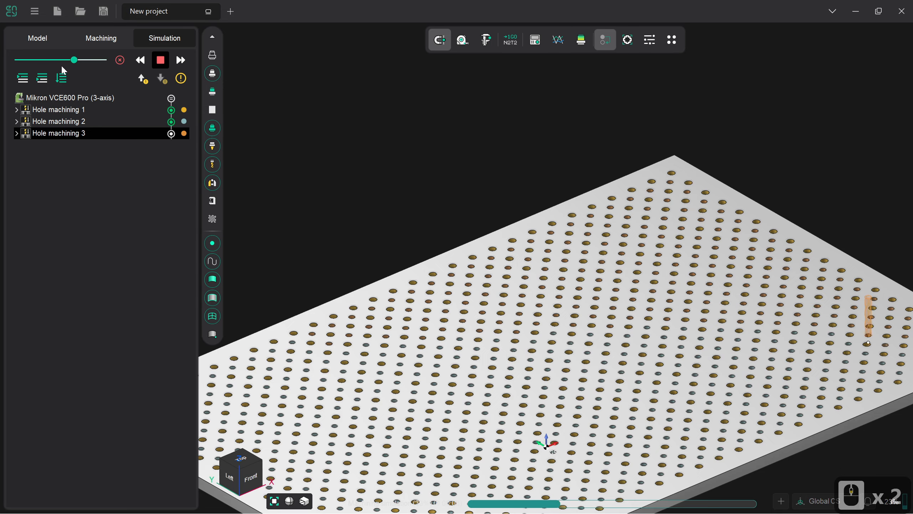
{"action": "left_click_drag", "start_coordinate": [74, 60], "coordinate": [43, 60]}
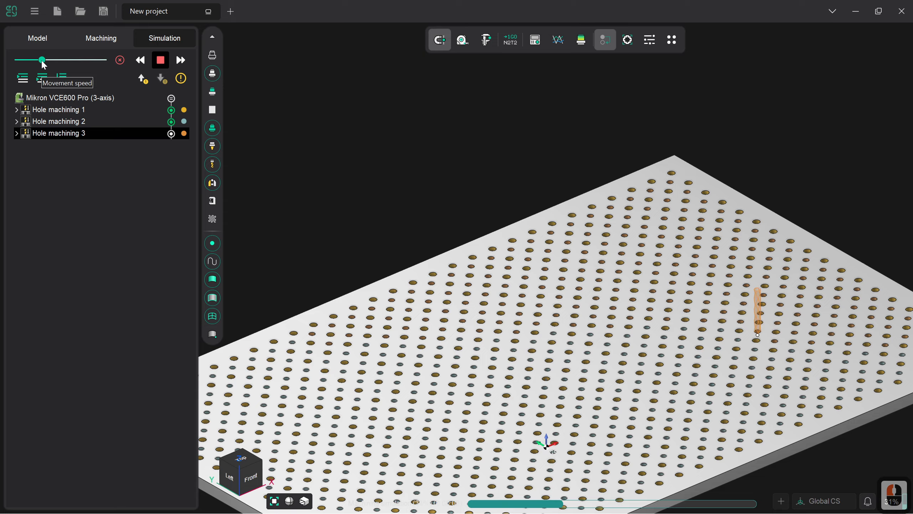
{"action": "left_click_drag", "start_coordinate": [43, 62], "coordinate": [95, 66]}
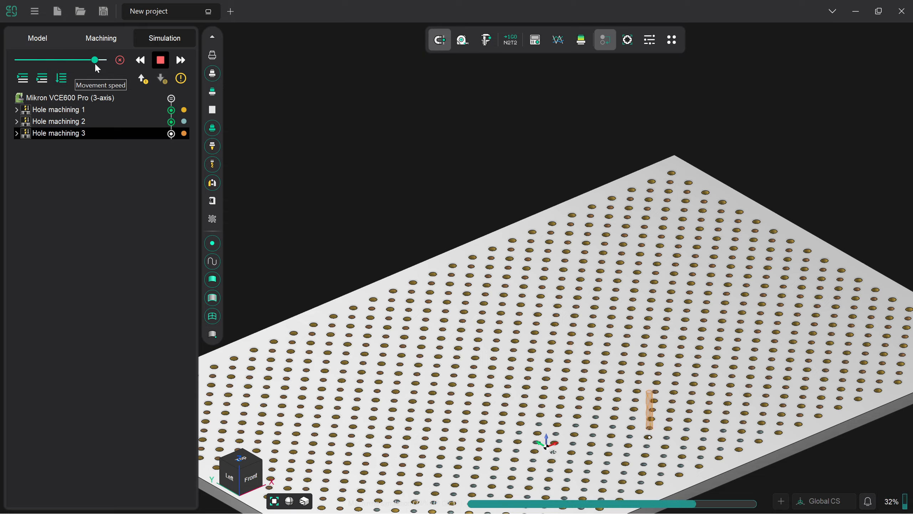
{"action": "scroll", "coordinate": [507, 256], "scroll_direction": "down", "scroll_amount": 2}
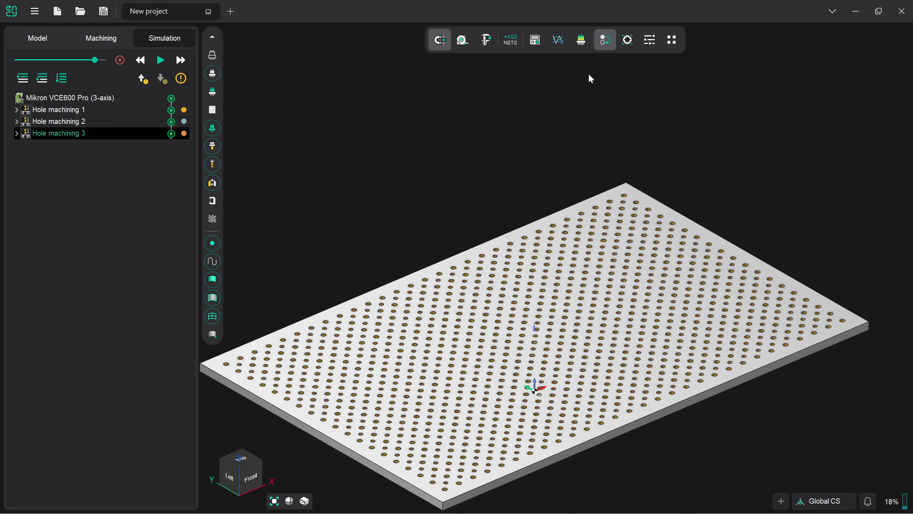
Step: Compare the simulated workpiece with the part at 0.01 tolerance, examine the holes up close, and close the comparison
{"action": "left_click", "coordinate": [582, 39]}
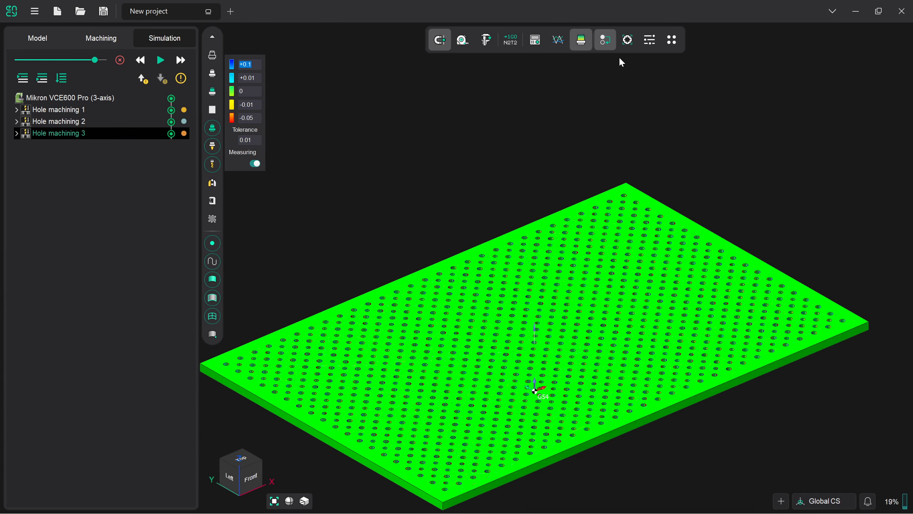
{"action": "scroll", "coordinate": [633, 213], "scroll_direction": "up", "scroll_amount": 4}
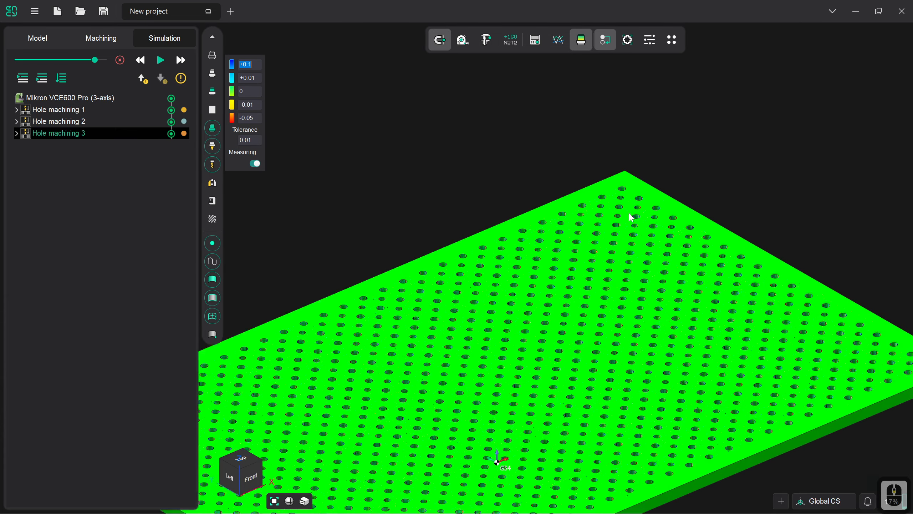
{"action": "scroll", "coordinate": [650, 212], "scroll_direction": "up", "scroll_amount": 2}
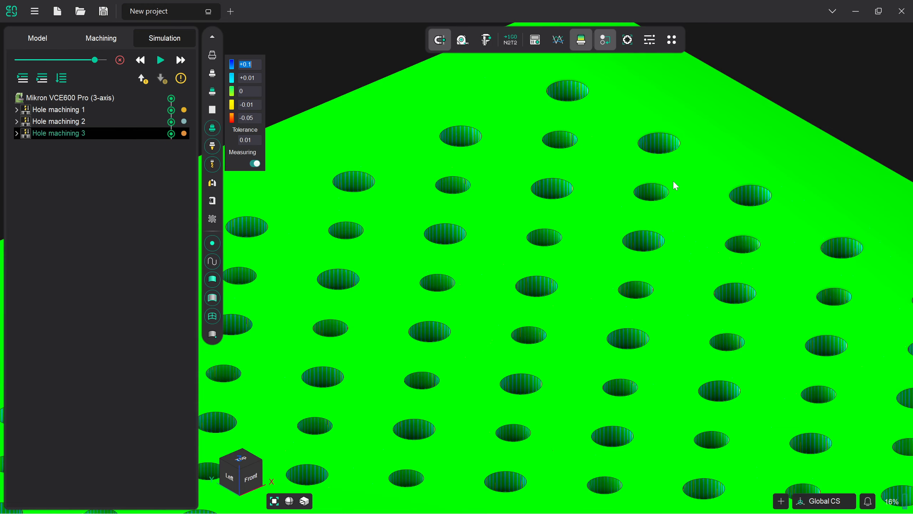
{"action": "scroll", "coordinate": [644, 172], "scroll_direction": "down", "scroll_amount": 6}
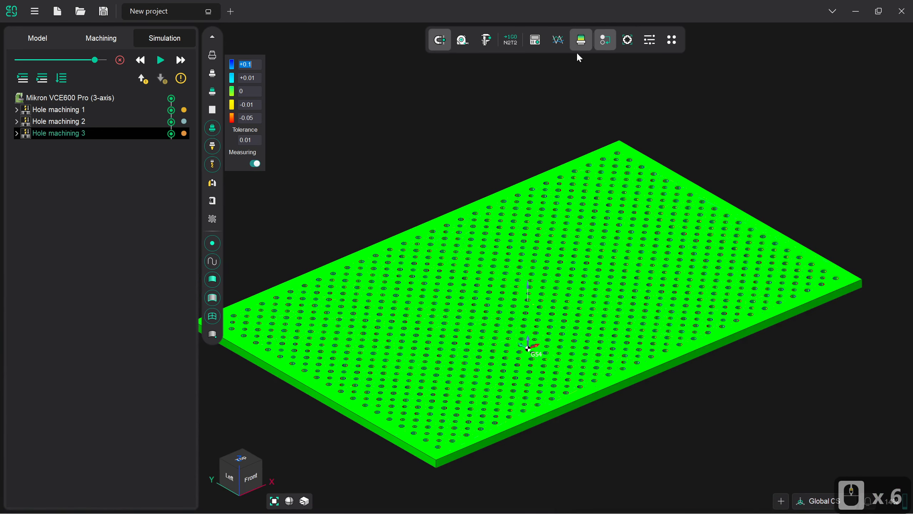
{"action": "left_click", "coordinate": [579, 50]}
Step: Add a fourth hole machining operation after the 5 mm tapping operation
{"action": "left_click", "coordinate": [108, 40]}
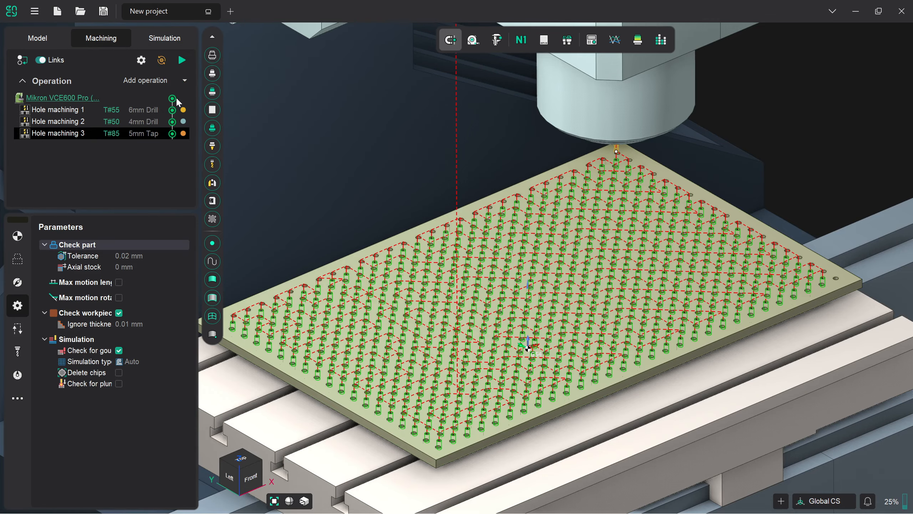
{"action": "left_click", "coordinate": [183, 79]}
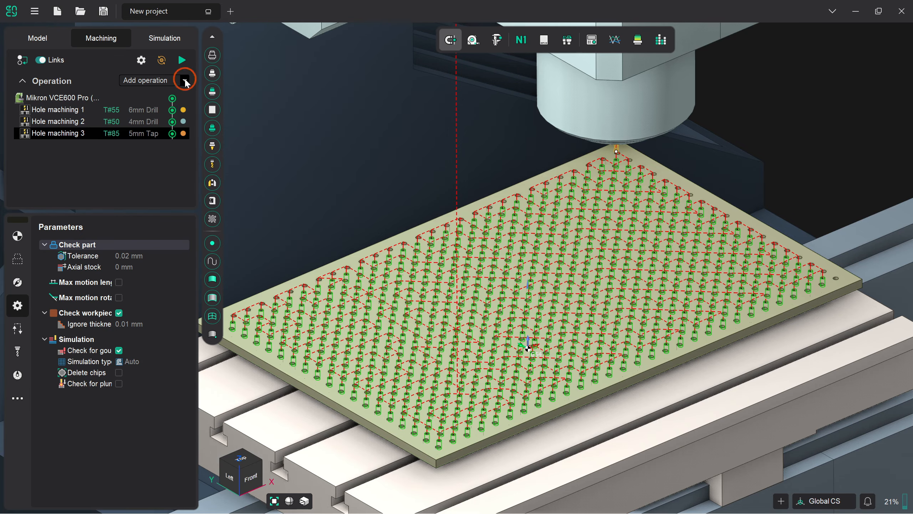
{"action": "mouse_move", "coordinate": [160, 110]}
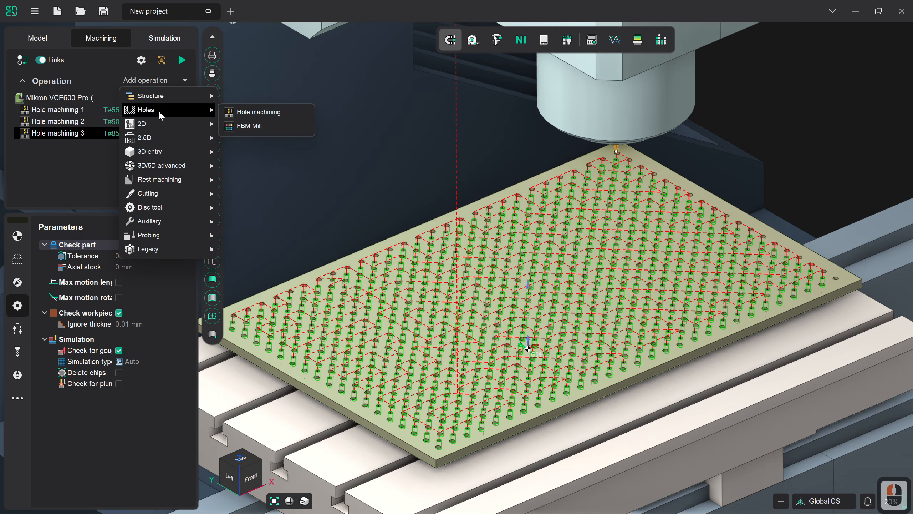
{"action": "left_click", "coordinate": [237, 112]}
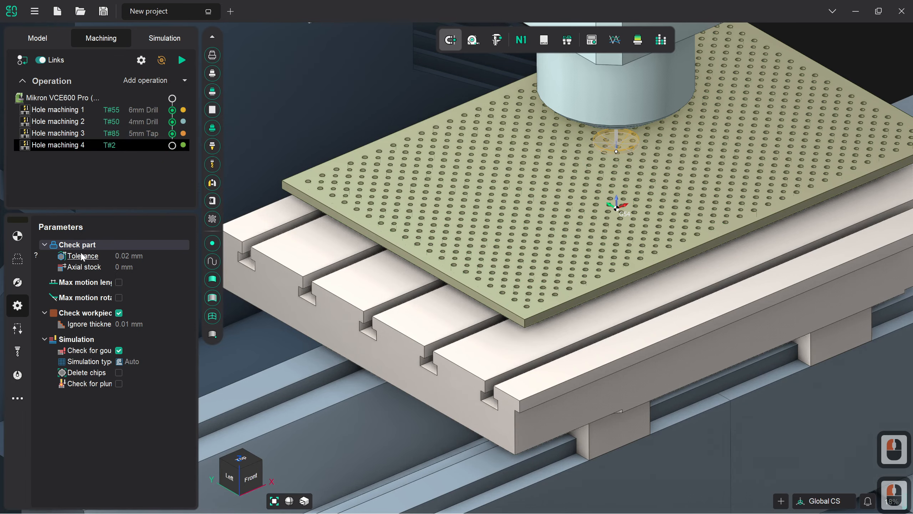
Step: Open the drilling type choices in the fourth hole machining operation's strategy
{"action": "left_click", "coordinate": [18, 283]}
{"action": "left_click", "coordinate": [157, 253]}
{"action": "left_click", "coordinate": [186, 244]}
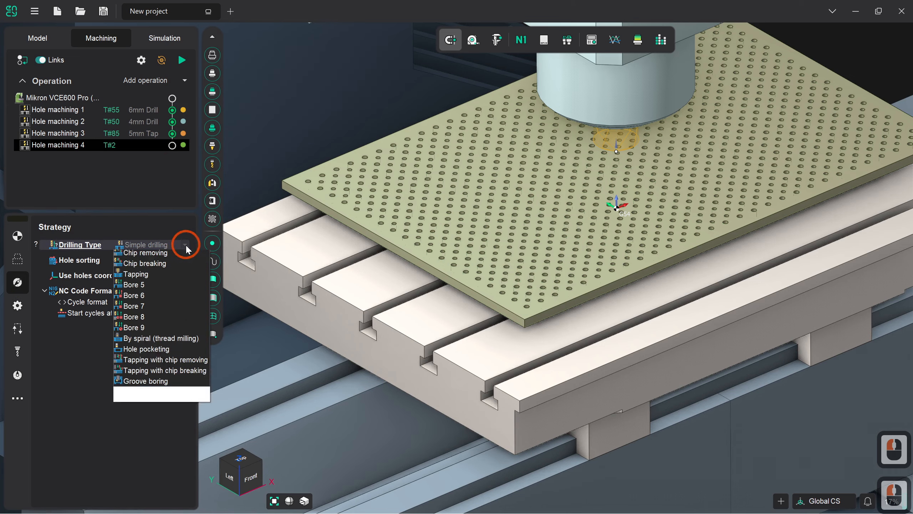